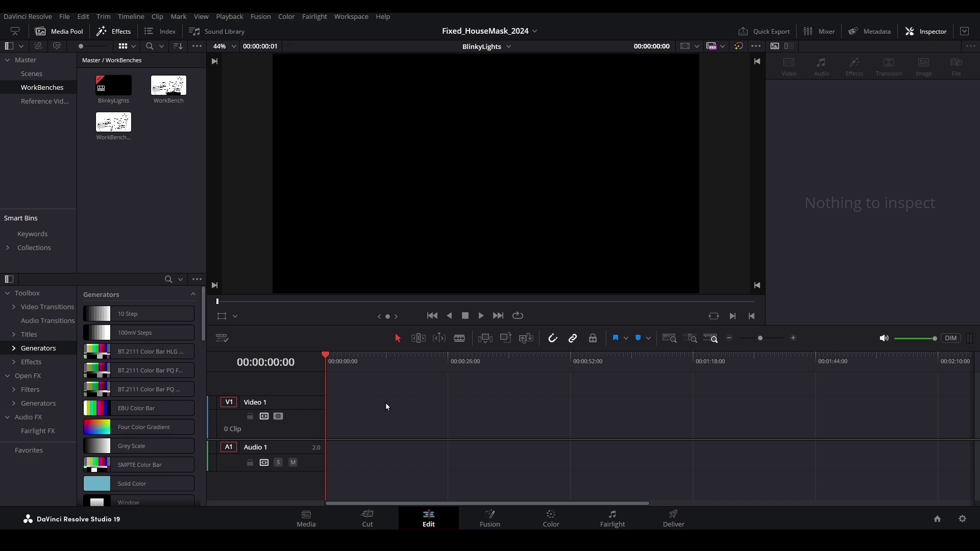
- Create a Fusion composition named BlinkyLights lasting 00:00:25:00 and place it at the start of Video 1
right_click(144, 202)
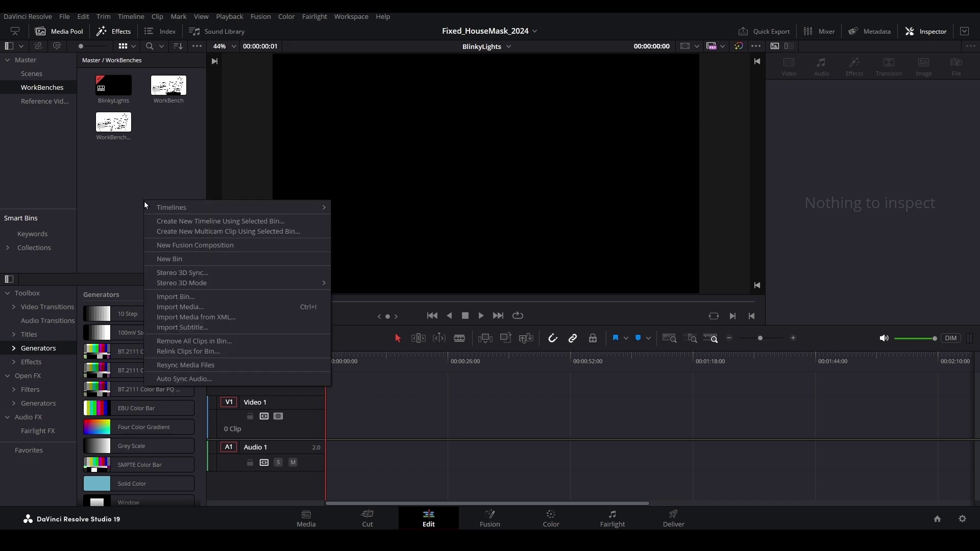
click(191, 246)
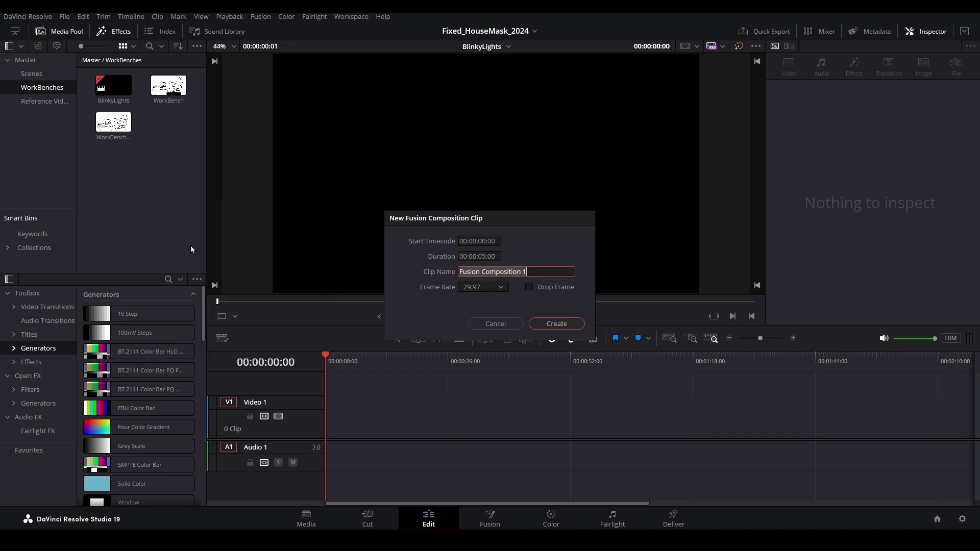
text(Bl)
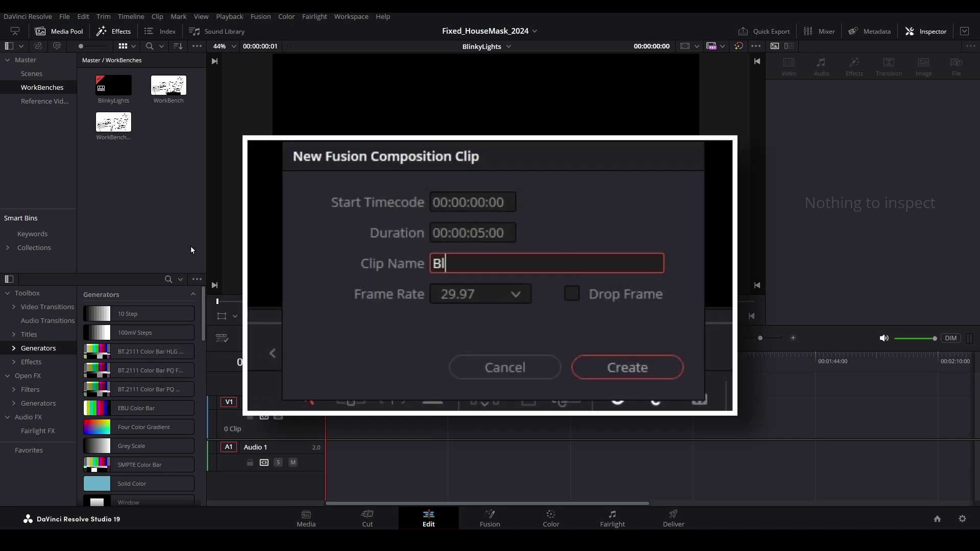
text(inkyLights)
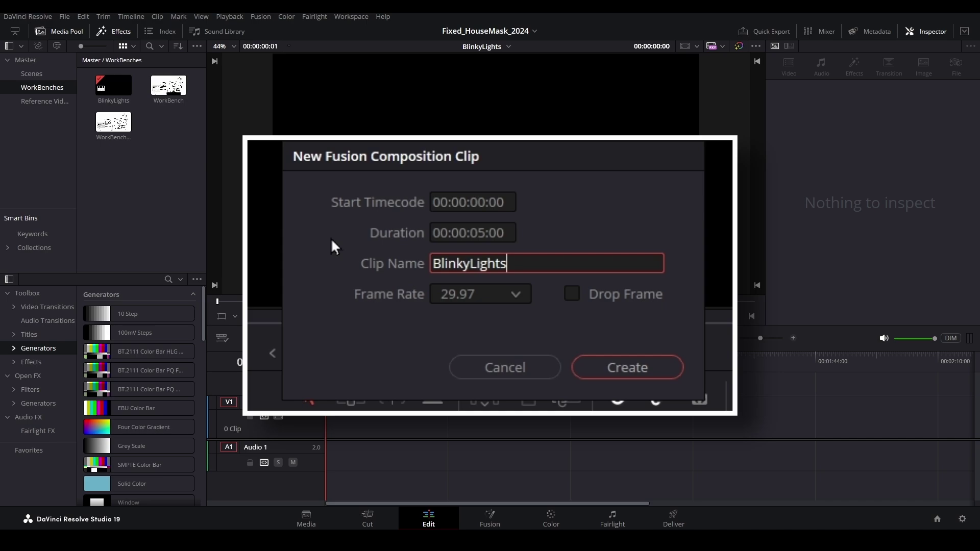
click(474, 233)
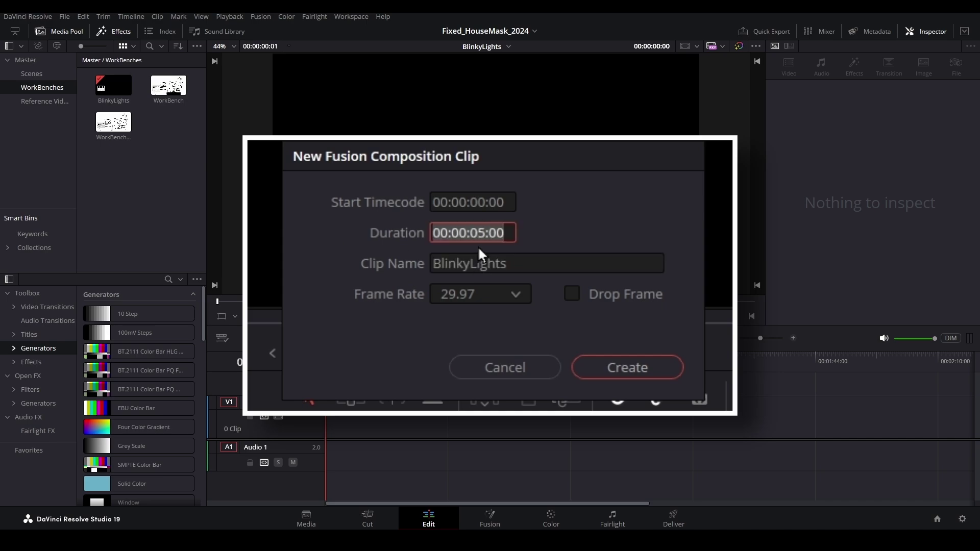
click(478, 233)
key(BackSpace)
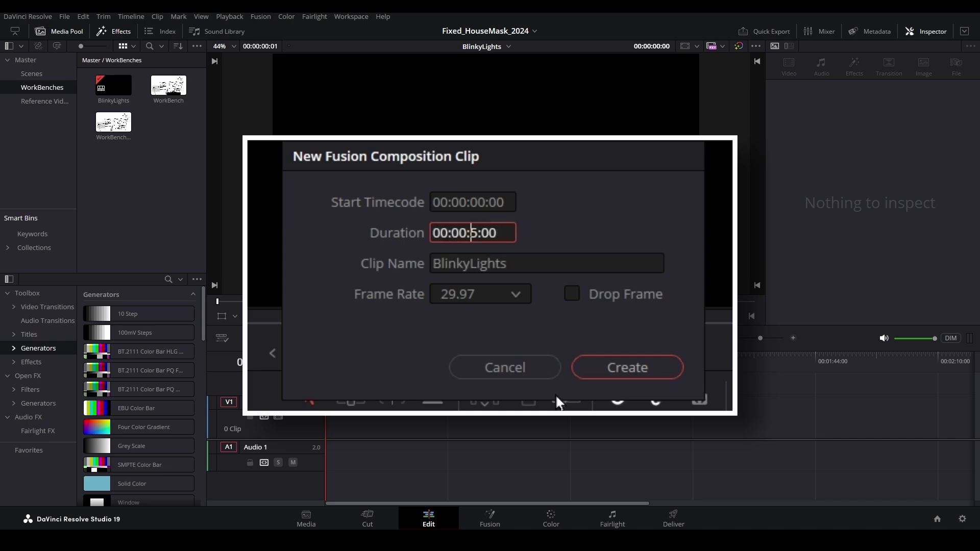
text(2)
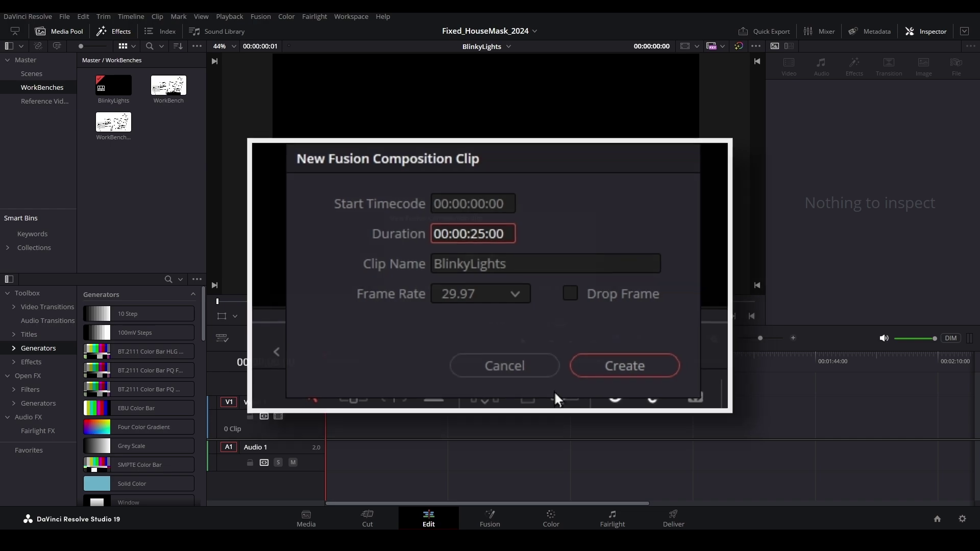
click(547, 328)
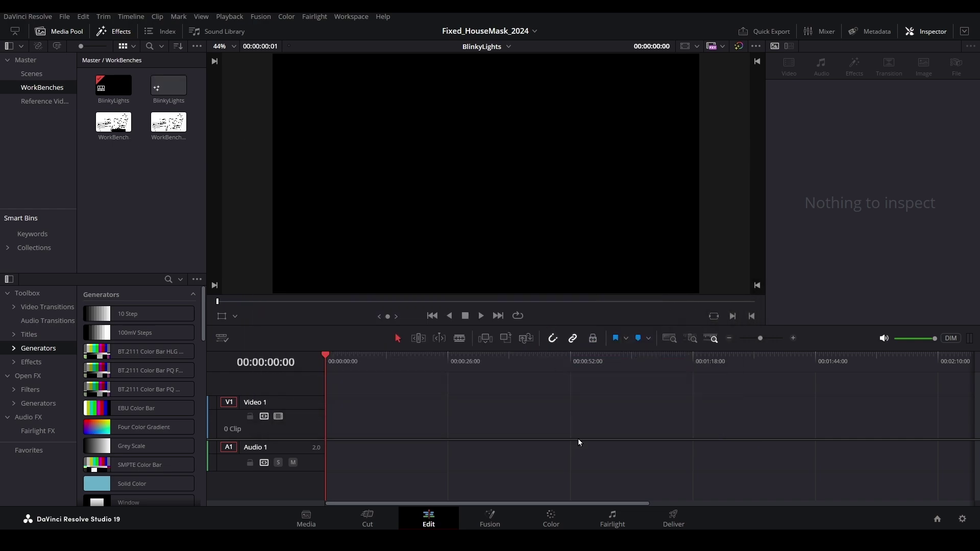
drag(166, 89, 333, 418)
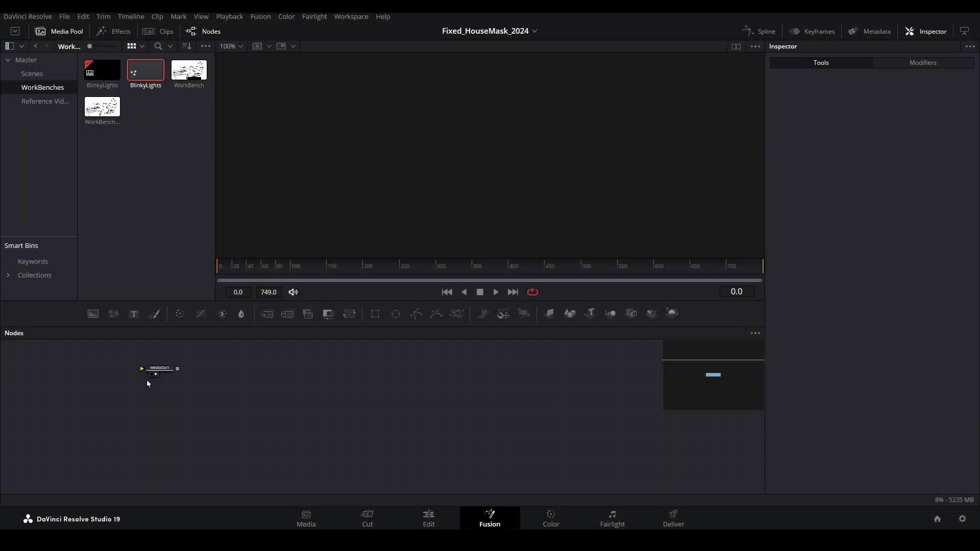
- Add a Background1 node with alpha 0, wire it into MediaOut1, and view MediaOut1
drag(153, 373, 472, 386)
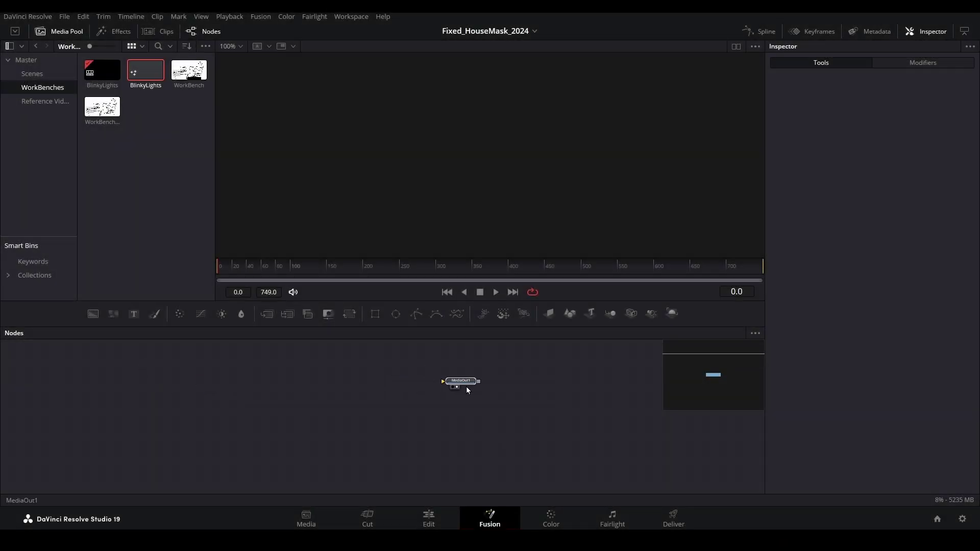
drag(98, 316, 110, 387)
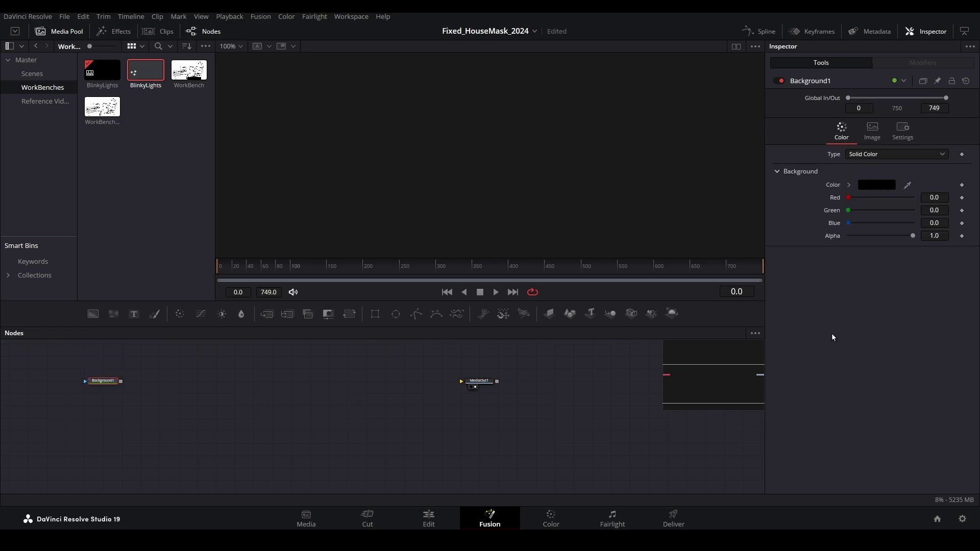
drag(913, 237, 833, 238)
drag(121, 381, 476, 388)
click(475, 388)
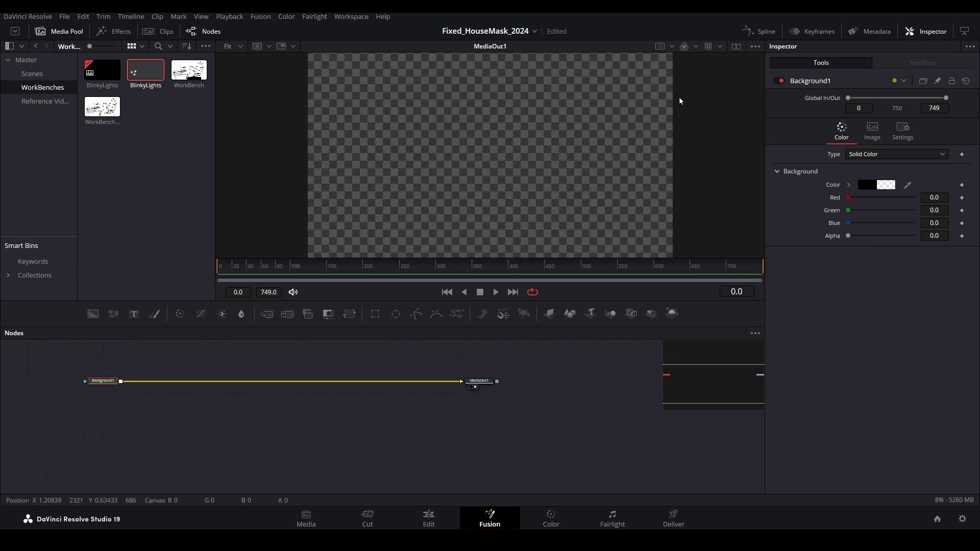
click(100, 382)
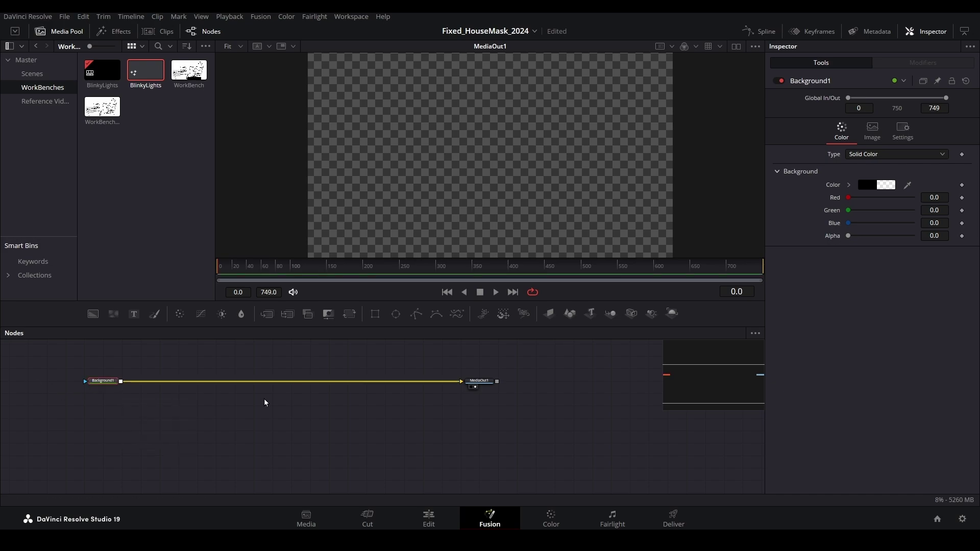
- Insert Merge1 after Background1 and add a pure white Background2 beneath it
click(267, 313)
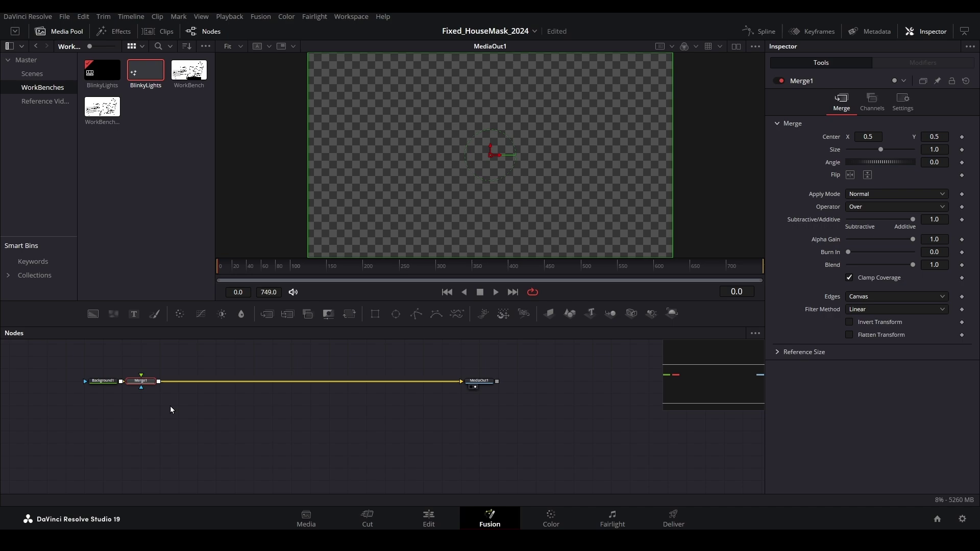
drag(143, 382, 194, 383)
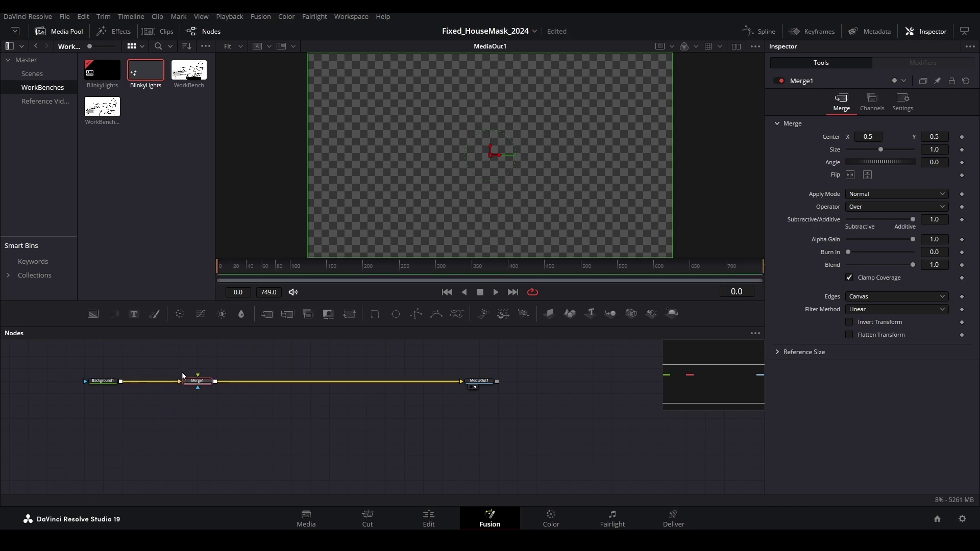
drag(86, 317, 200, 438)
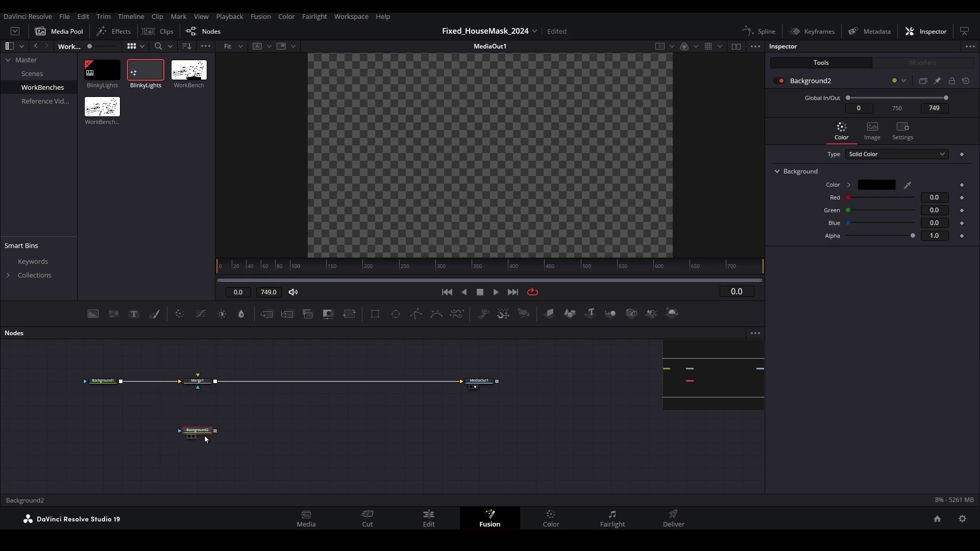
click(889, 186)
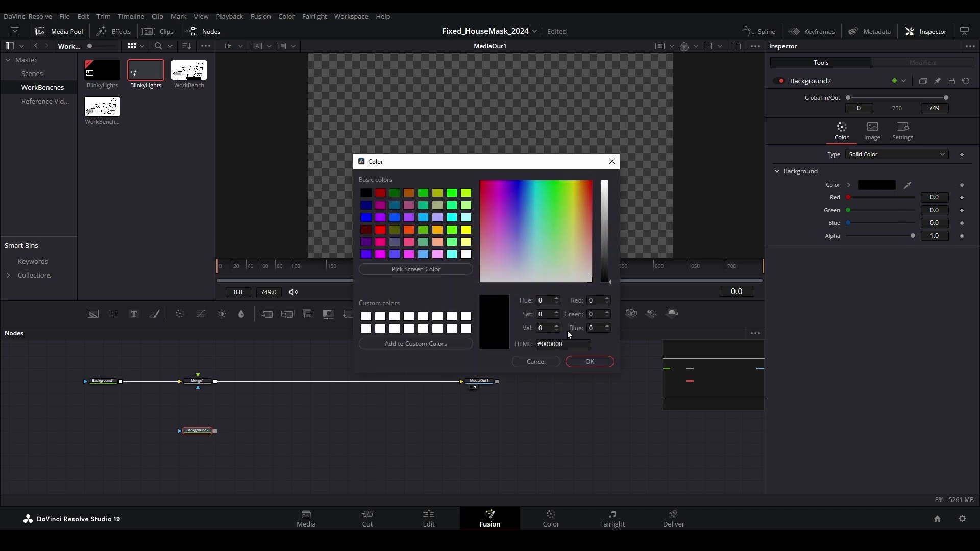
click(465, 254)
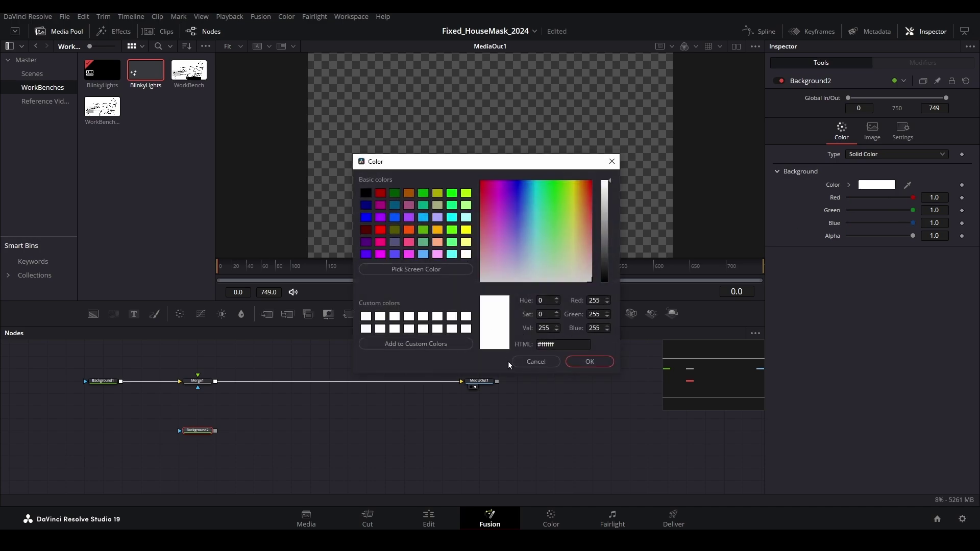
click(571, 367)
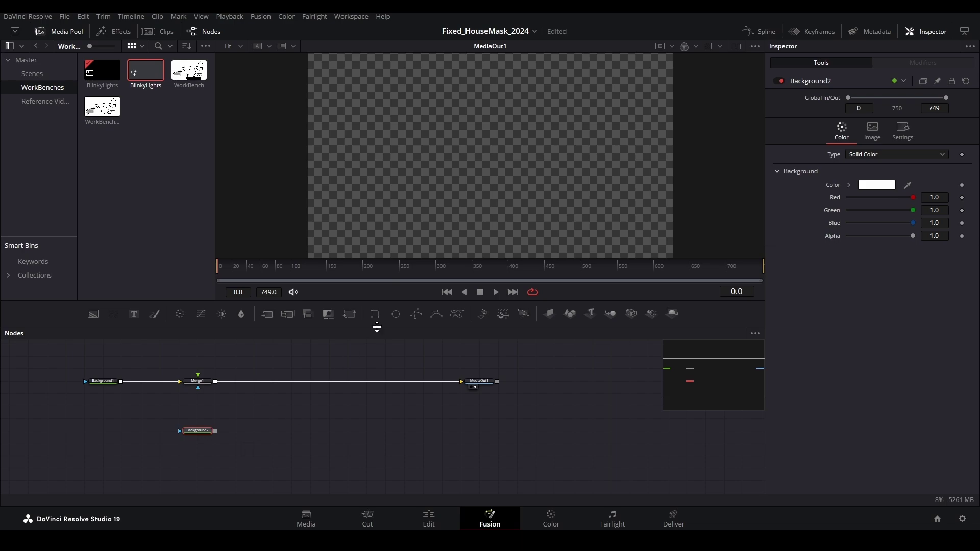
- Mask Background2 with Ellipse1, shrinking it to a small white dot about 0.1388 wide
drag(394, 319, 330, 369)
drag(205, 458, 198, 381)
drag(541, 235, 514, 188)
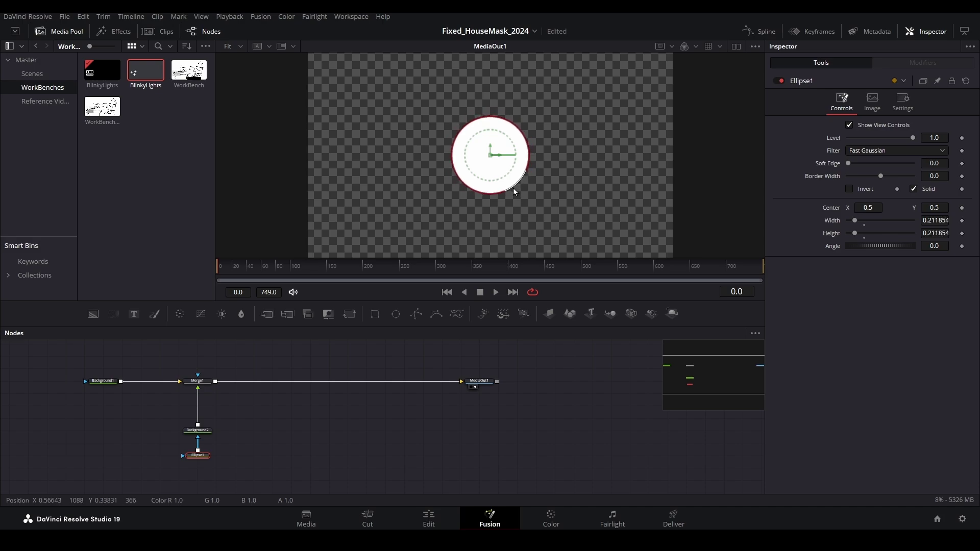
scroll(538, 189, down, 1)
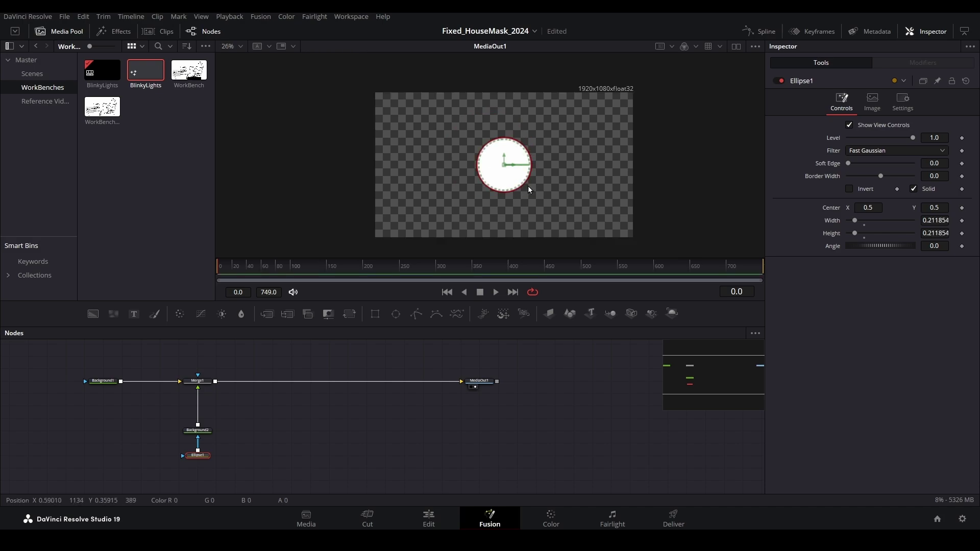
drag(524, 186, 517, 176)
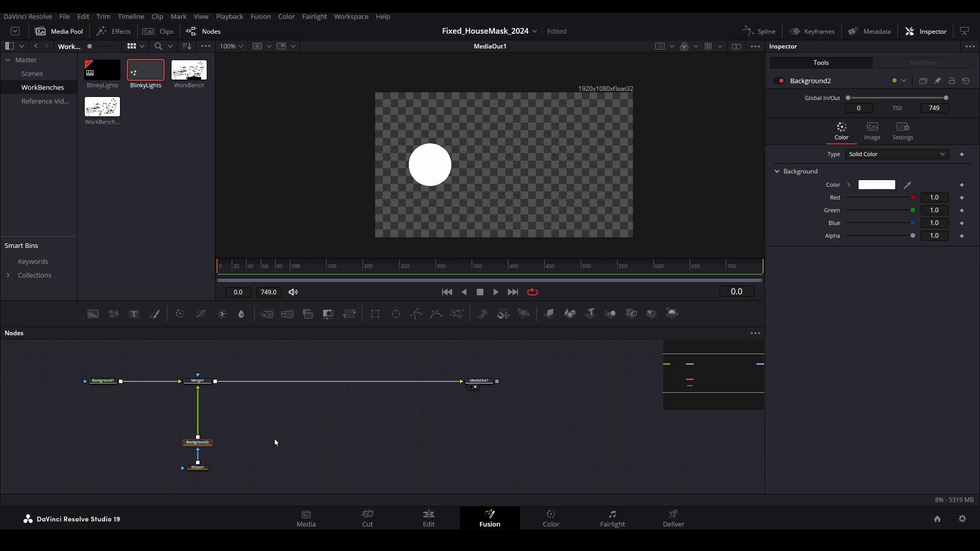
key(shift+space)
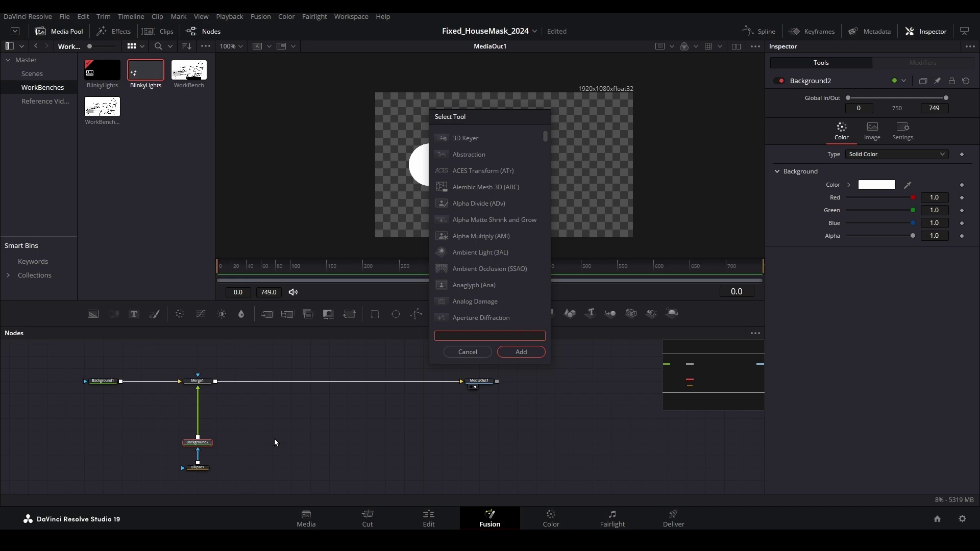
- Insert Duplicate1 between Background2 and Merge1 with 3 copies spread horizontally into a row
text(du)
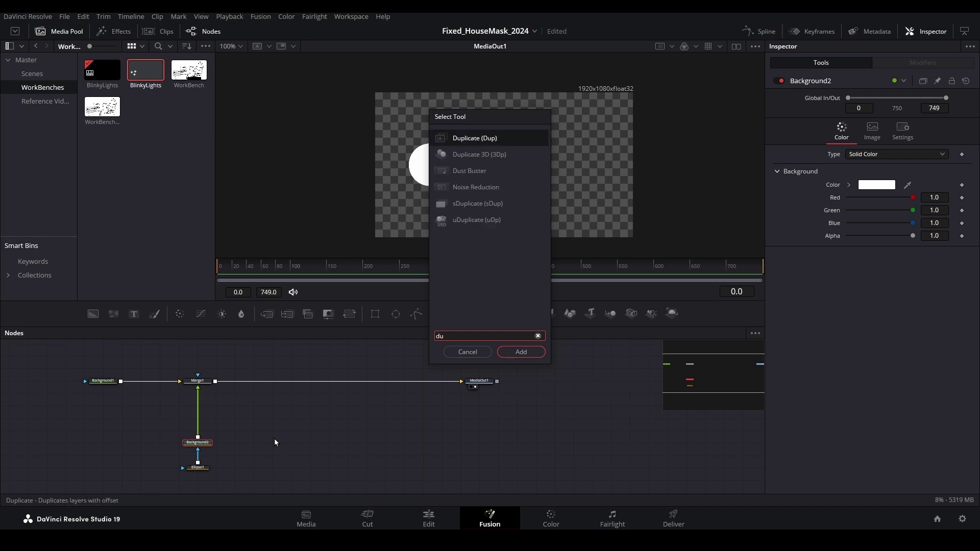
key(Return)
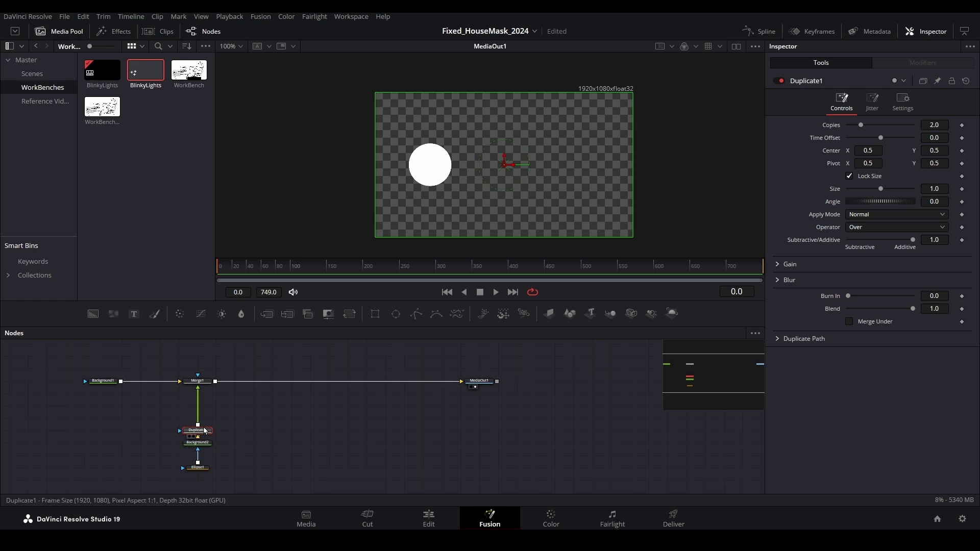
drag(203, 437, 202, 425)
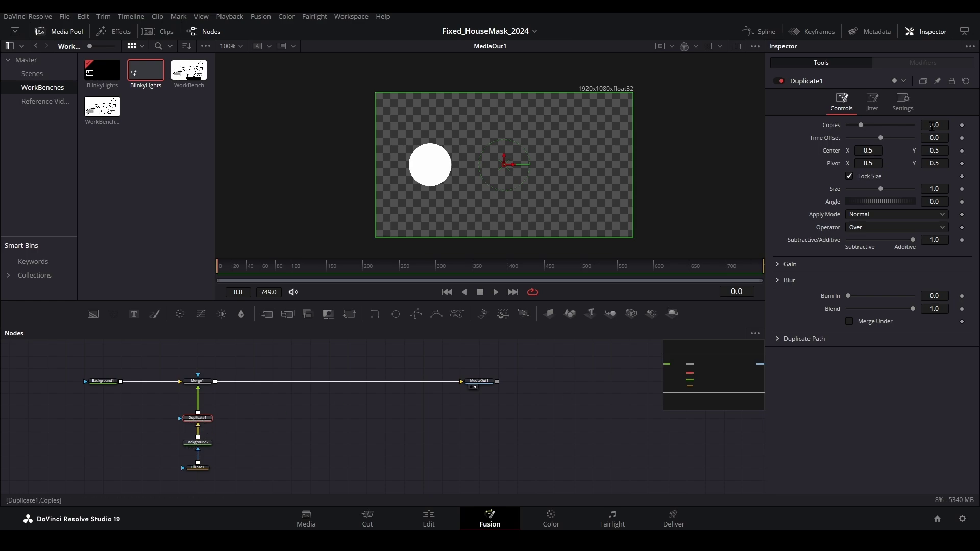
click(931, 125)
text(3)
key(Tab)
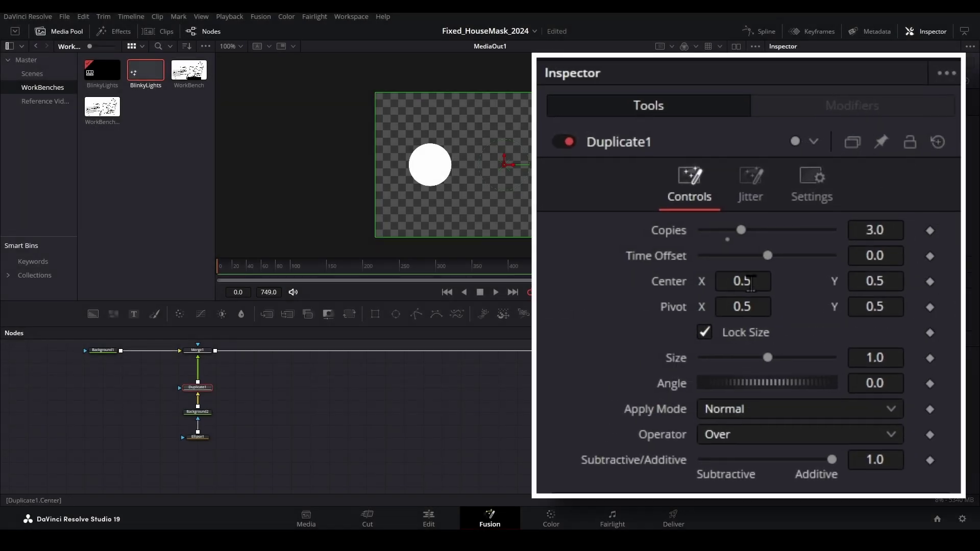
drag(728, 284, 771, 284)
drag(868, 150, 893, 150)
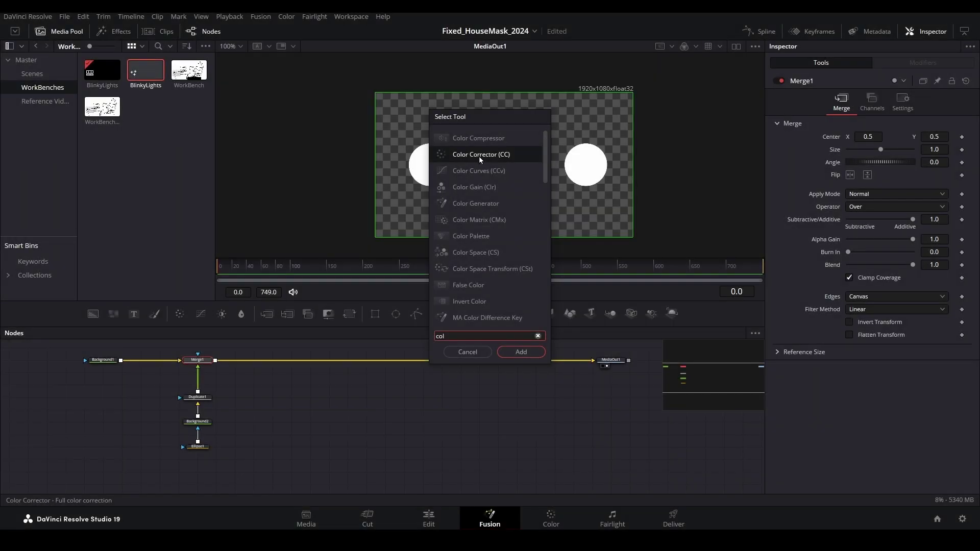
- Add ColorCorrector1 between Merge1 and MediaOut1
text(Corrector)
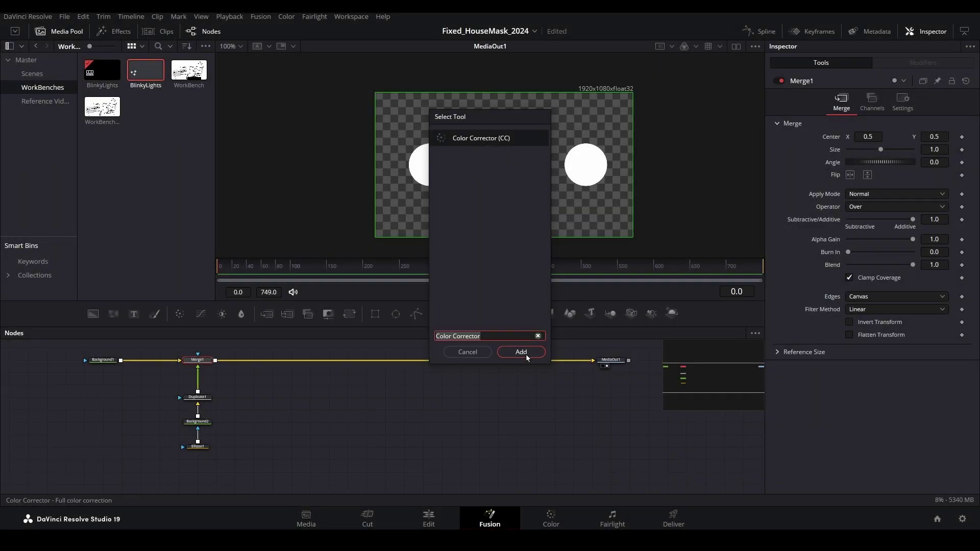
click(522, 352)
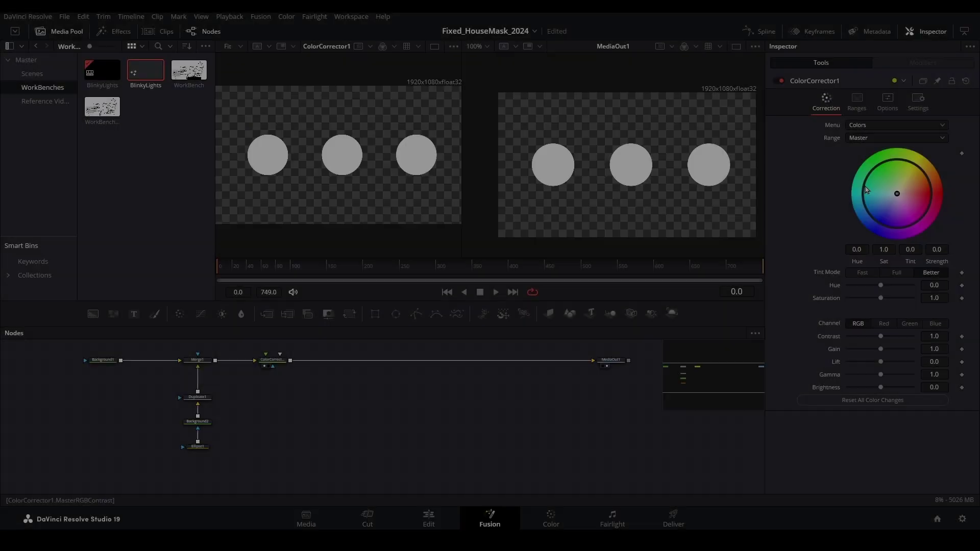
click(888, 102)
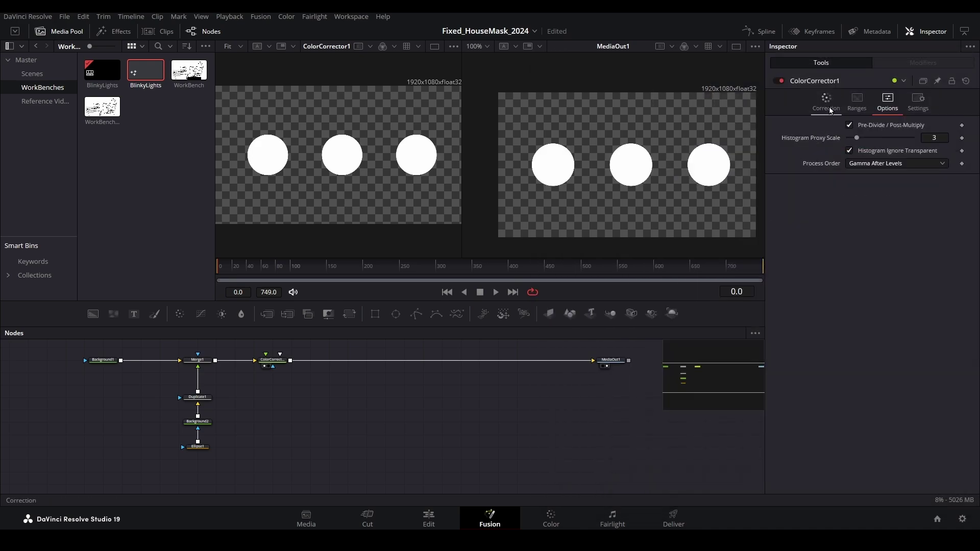
click(826, 102)
- Set Background2's colour to light blue #00aaff so all three dots turn blue
click(206, 423)
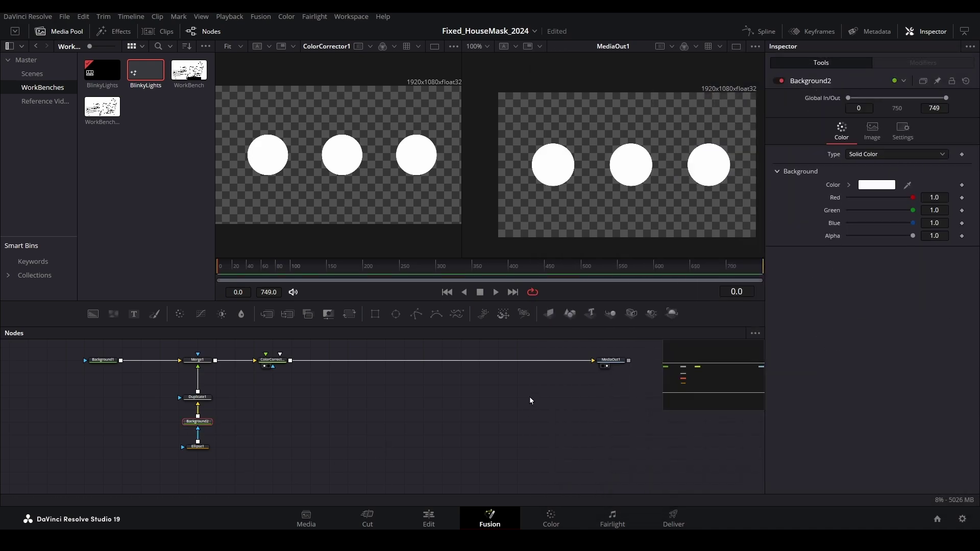
click(891, 187)
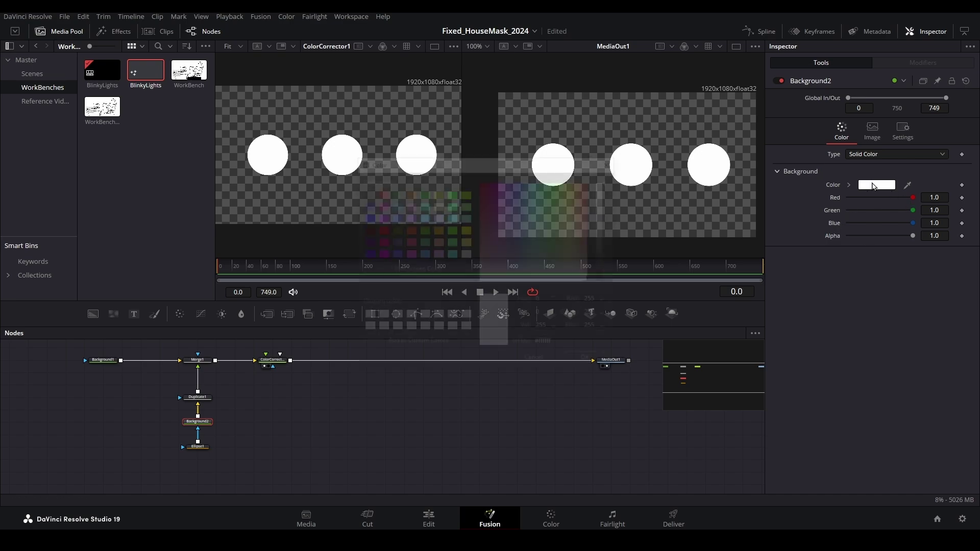
click(424, 217)
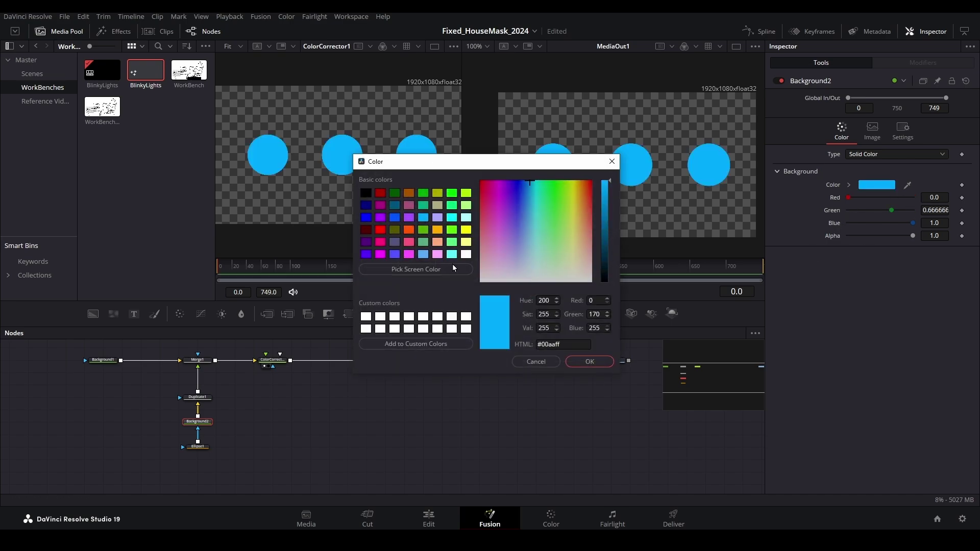
click(600, 365)
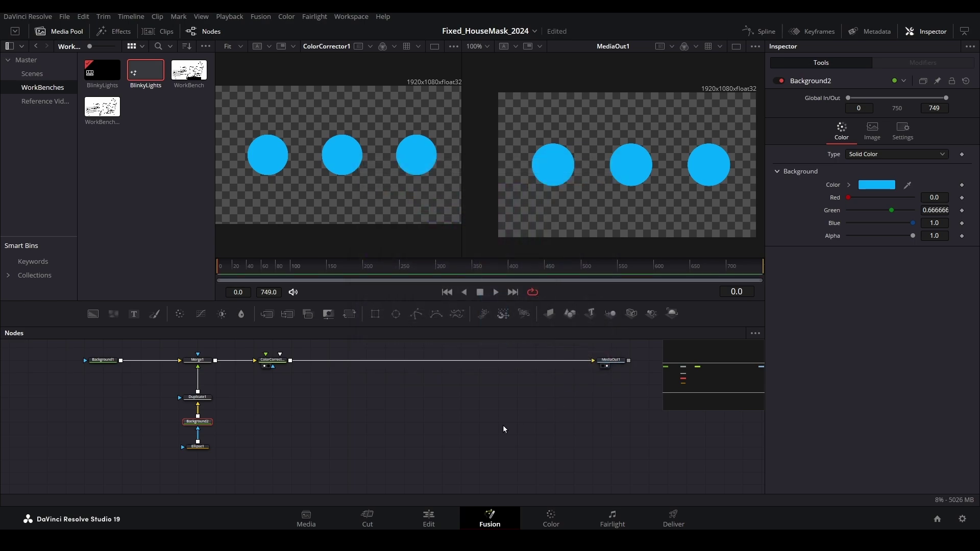
click(280, 362)
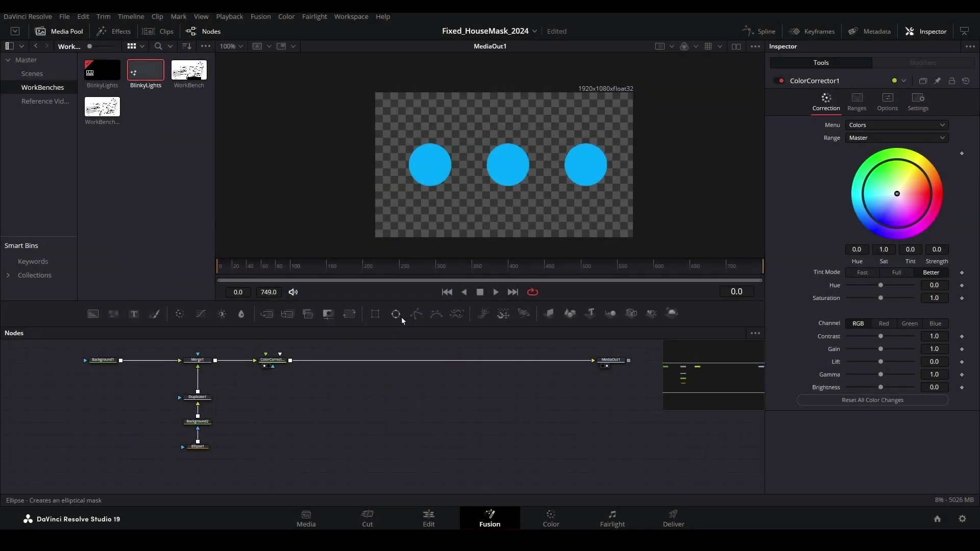
- Mask ColorCorrector1 with a small Ellipse2 around the middle dot and shift its hue to turn it green
drag(402, 319, 275, 401)
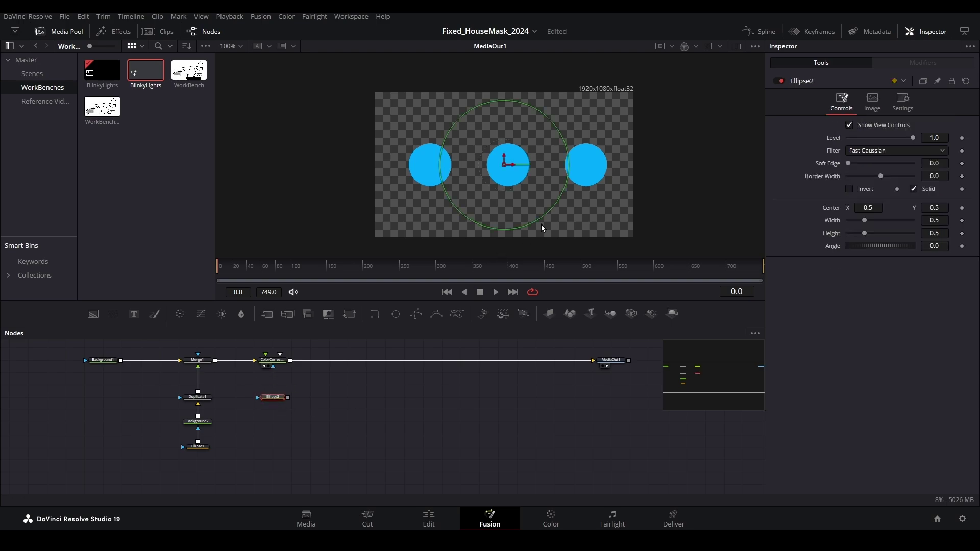
drag(538, 220, 510, 173)
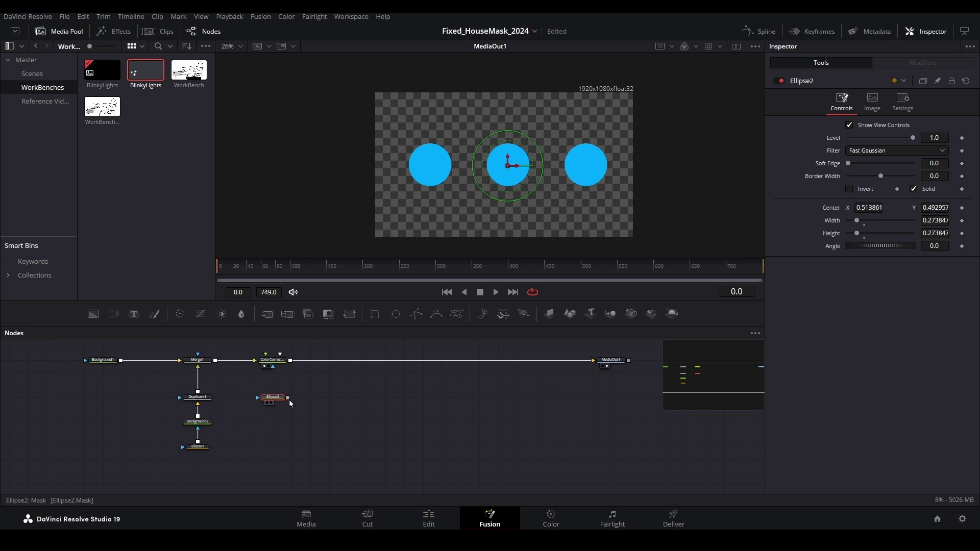
drag(289, 397, 285, 364)
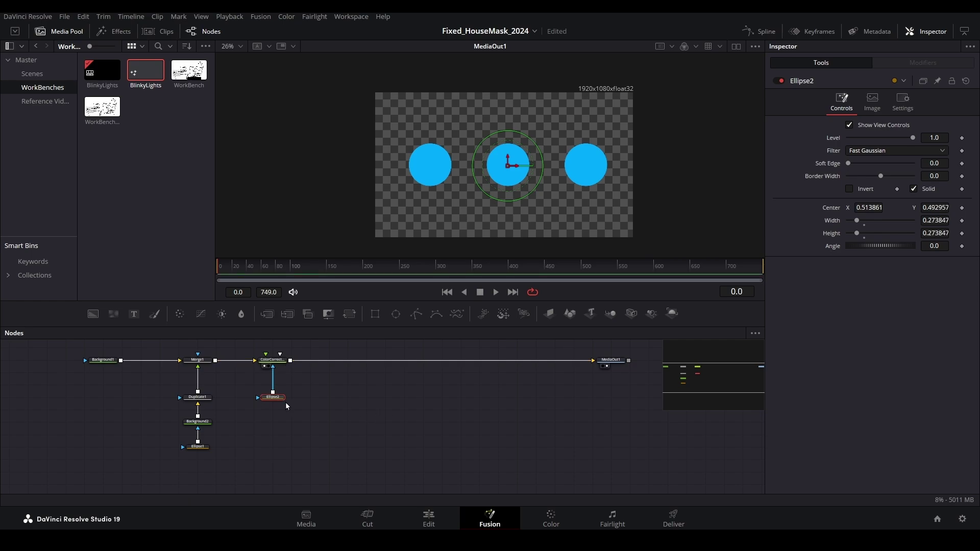
click(272, 360)
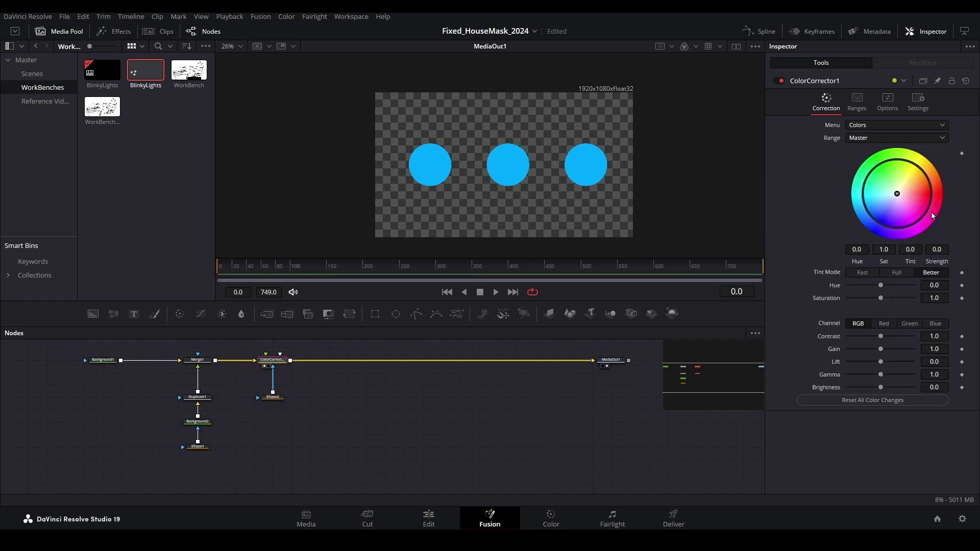
drag(932, 213, 905, 155)
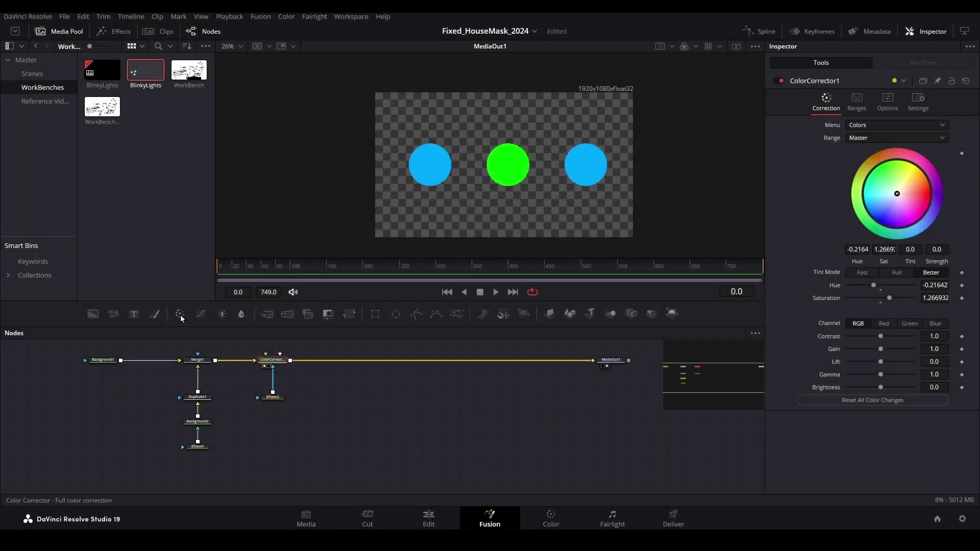
click(180, 316)
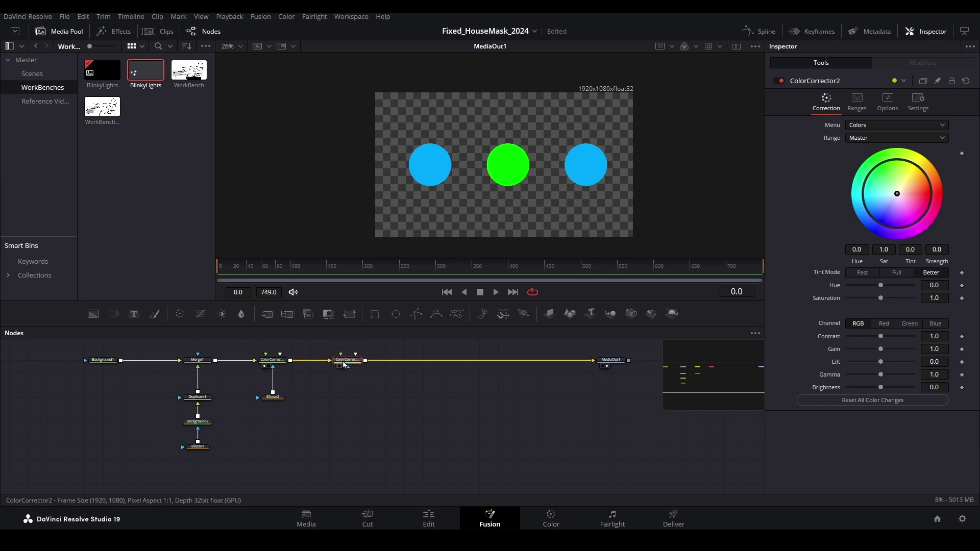
- Move ColorCorrector2's copied mask onto the right dot, shift its hue to red, and keyframe Ellipse2's centre
click(887, 102)
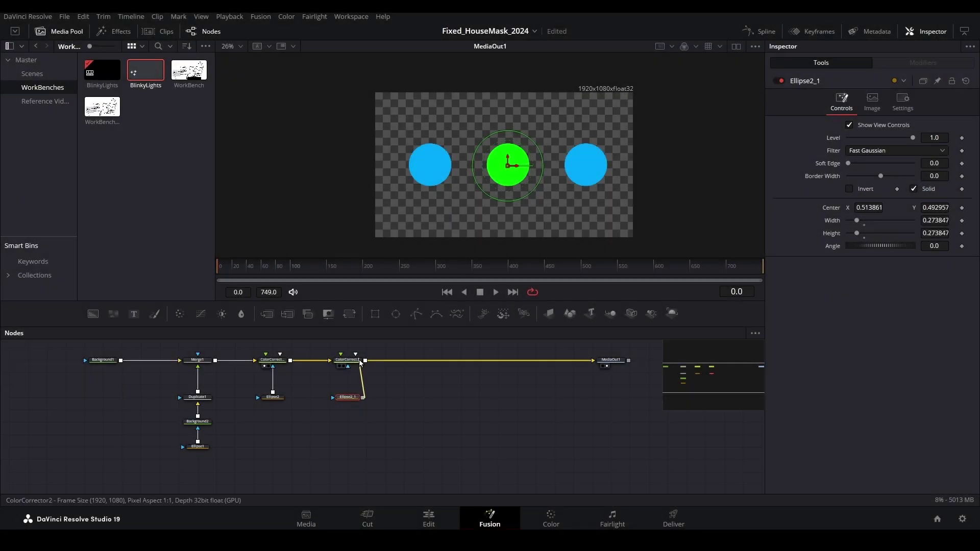
drag(863, 208, 893, 208)
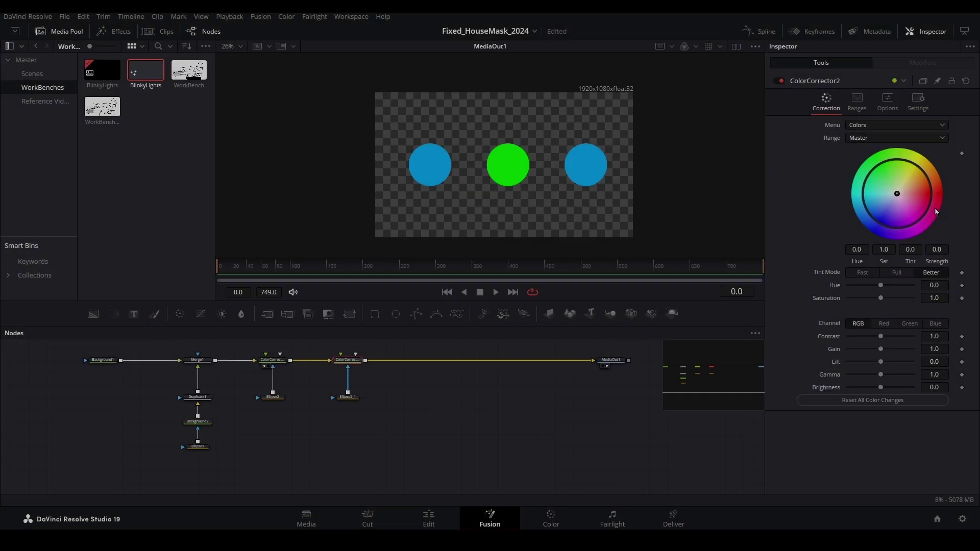
drag(935, 208, 844, 198)
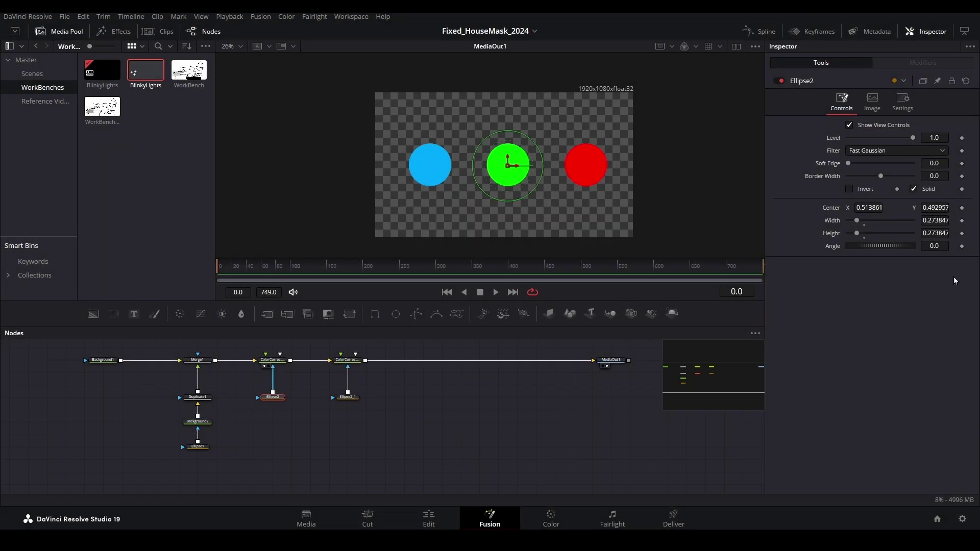
click(962, 207)
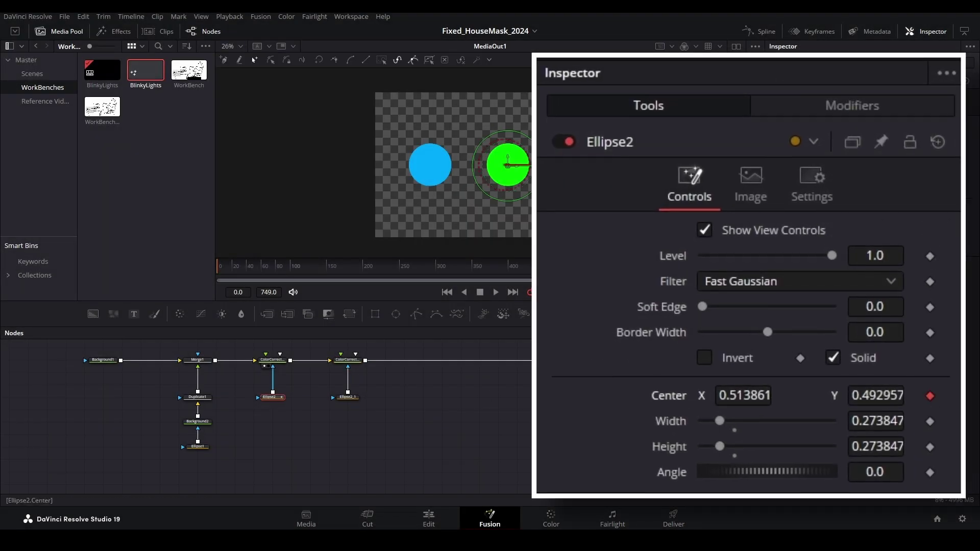
- Keyframe Ellipse2_1's centre and move the playhead to frame 20
click(348, 397)
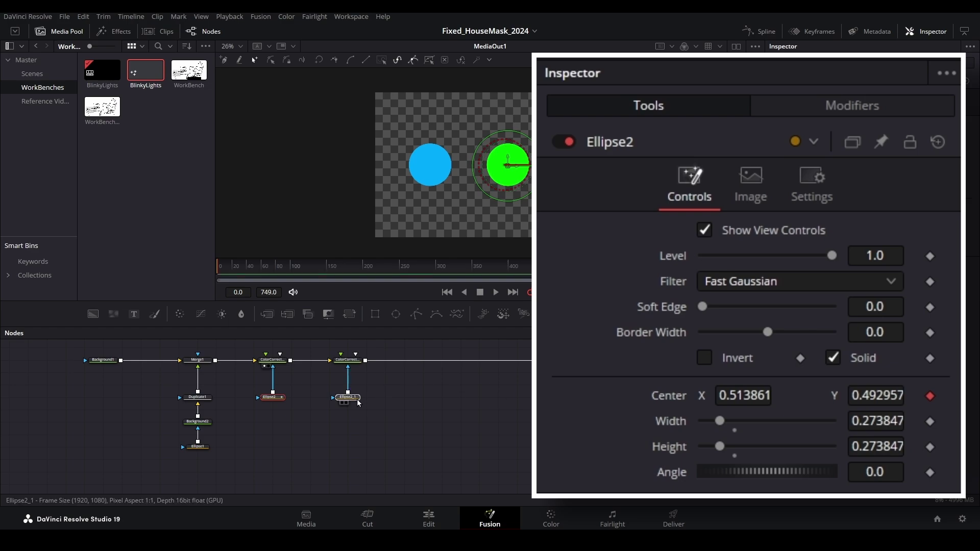
click(932, 396)
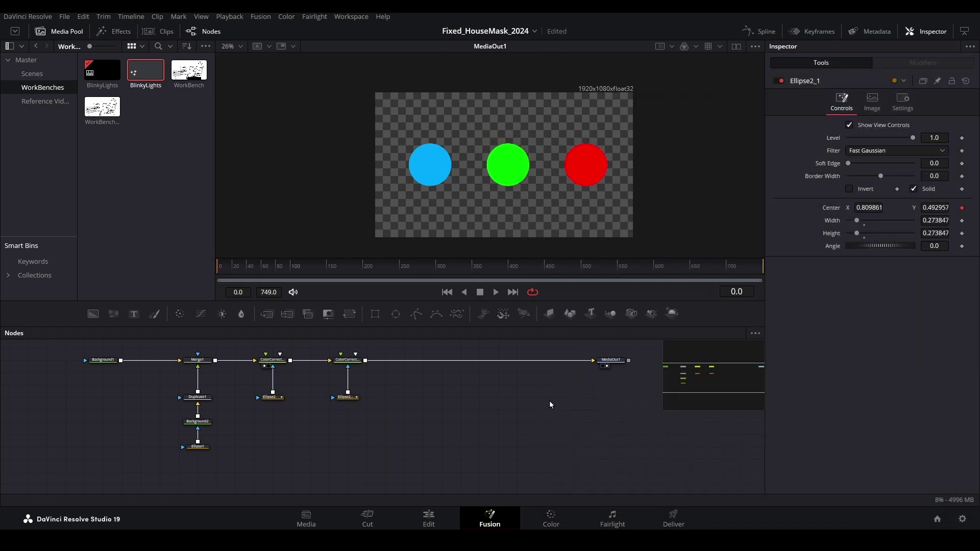
click(735, 293)
text(20)
key(Return)
- Move the red mask Ellipse2_1 to Center X 0.212861
click(344, 401)
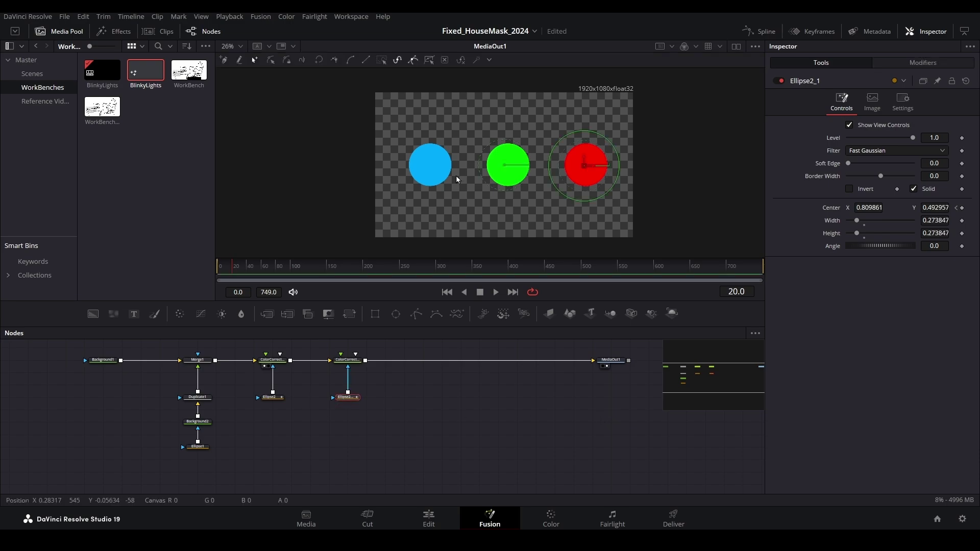
click(869, 208)
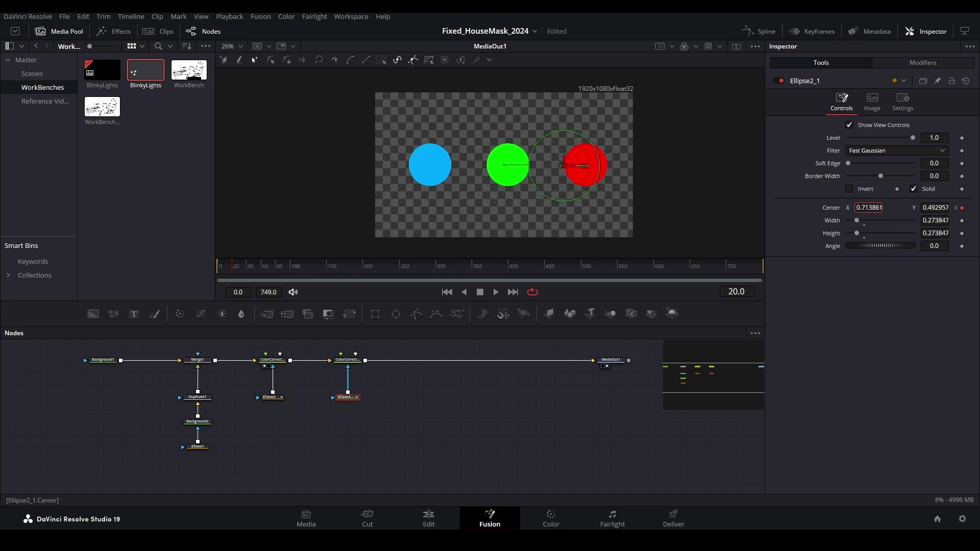
text(0.266861)
key(Return)
text(0.214861)
key(Return)
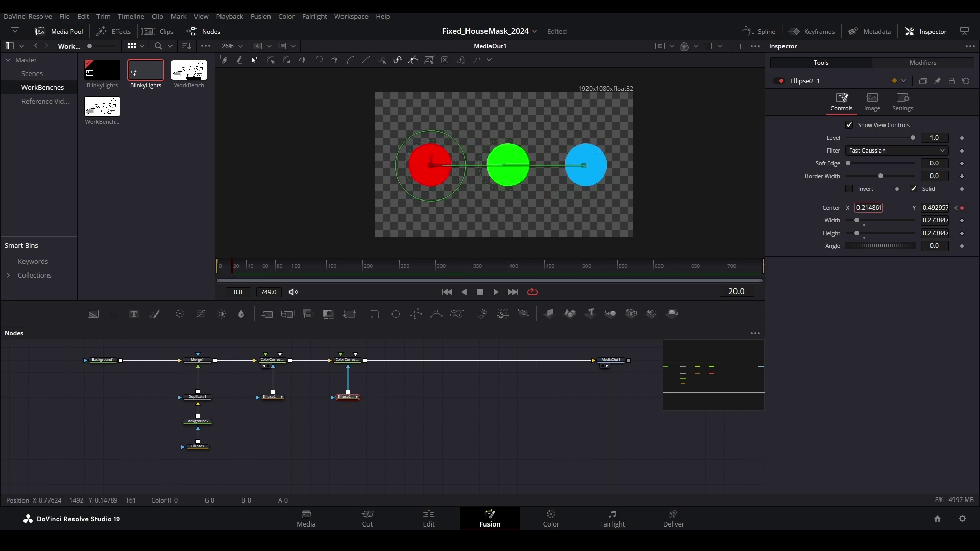
text(0.212861)
key(Return)
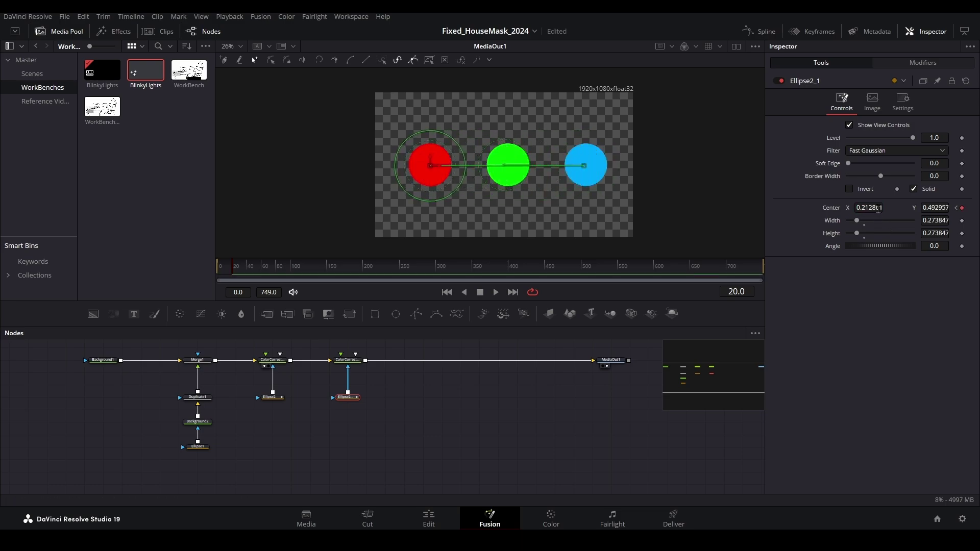
- Move the green mask Ellipse2 to Center X 0.815861
click(277, 399)
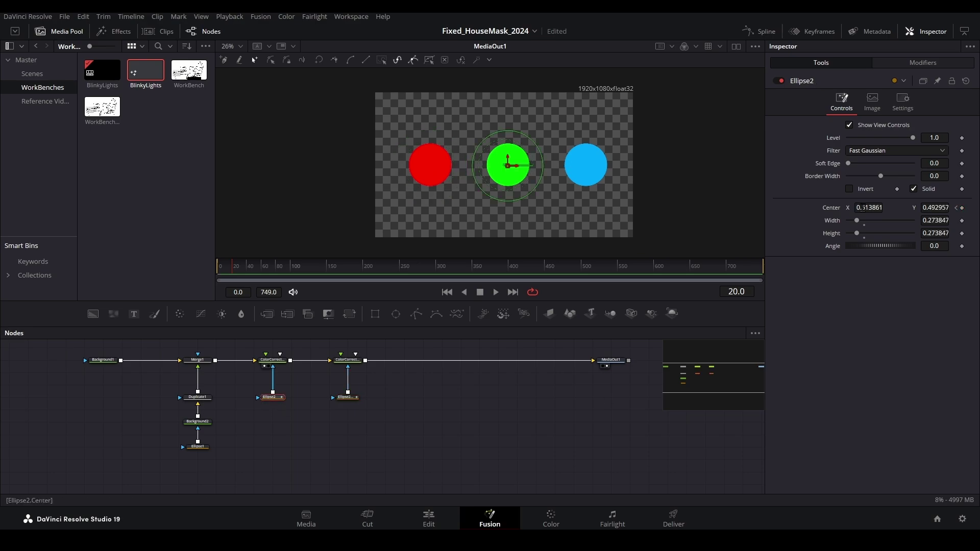
click(862, 208)
text(0.815861)
key(Return)
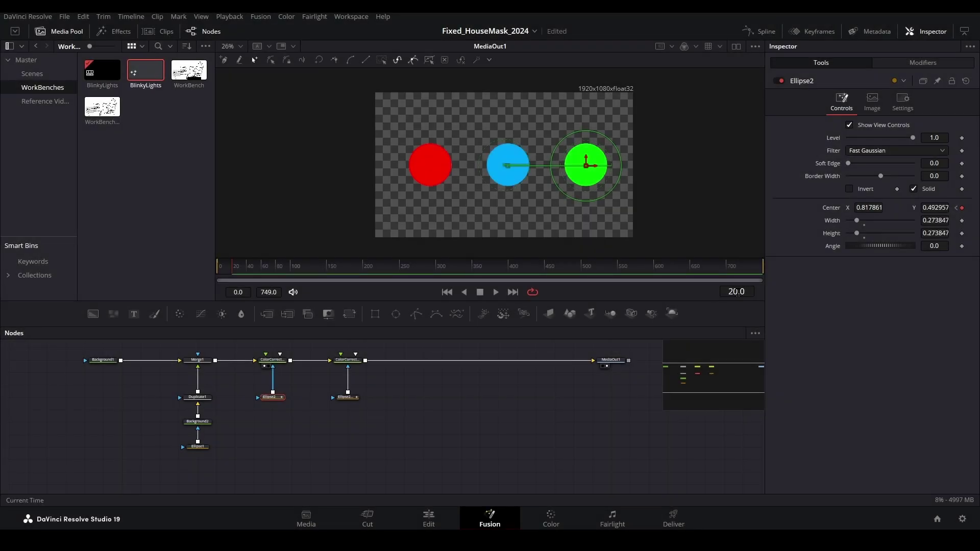
- At frame 40, set the red mask to X 0.518861 and the green mask to X 0.203861
click(742, 291)
text(40)
key(Return)
click(334, 399)
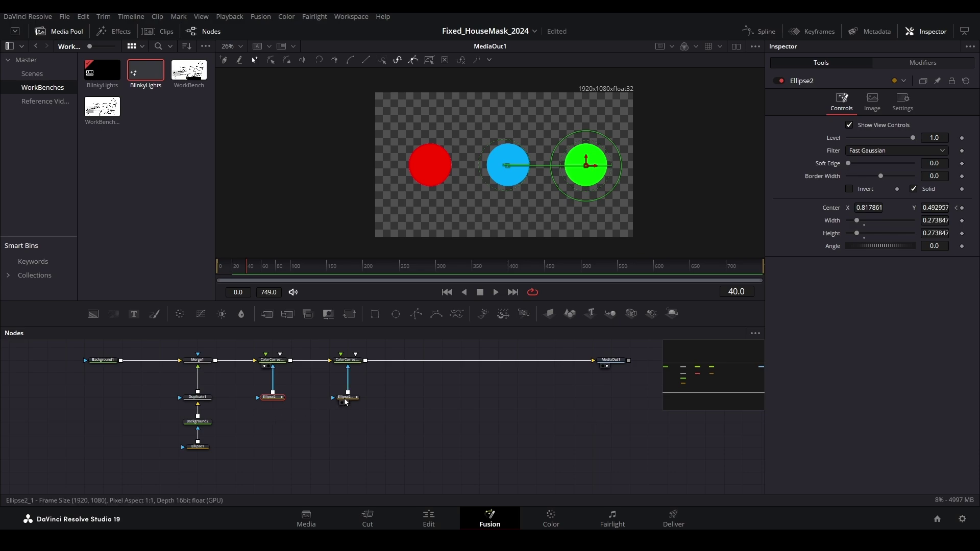
scroll(870, 207, up, 3)
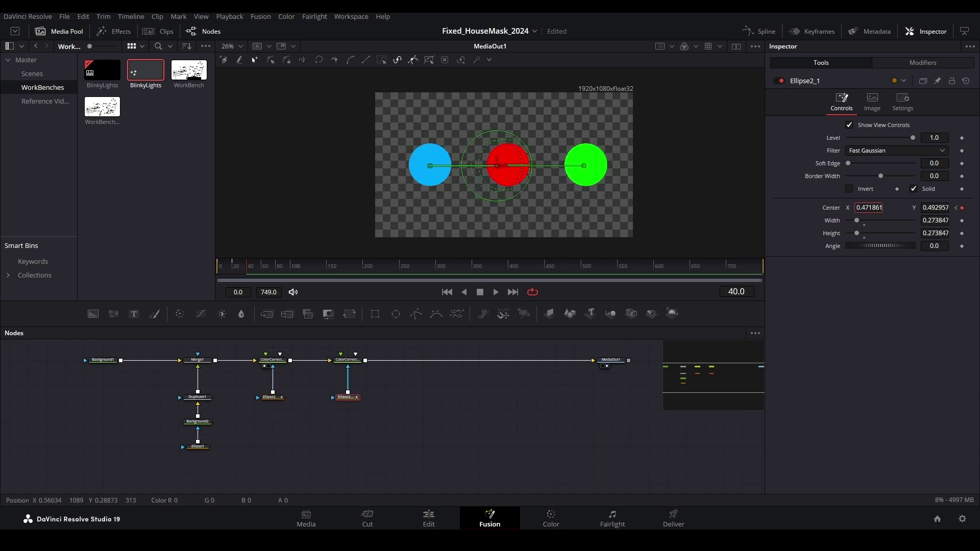
click(272, 397)
scroll(877, 207, down, 6)
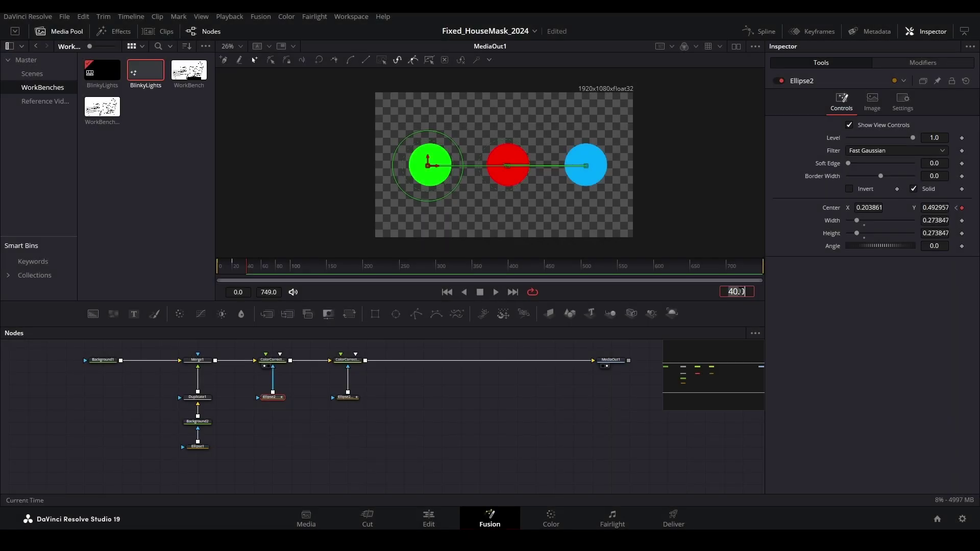
- At frame 60, move the red mask Ellipse2_1 to Center X 0.813861
text(60)
key(Return)
click(349, 398)
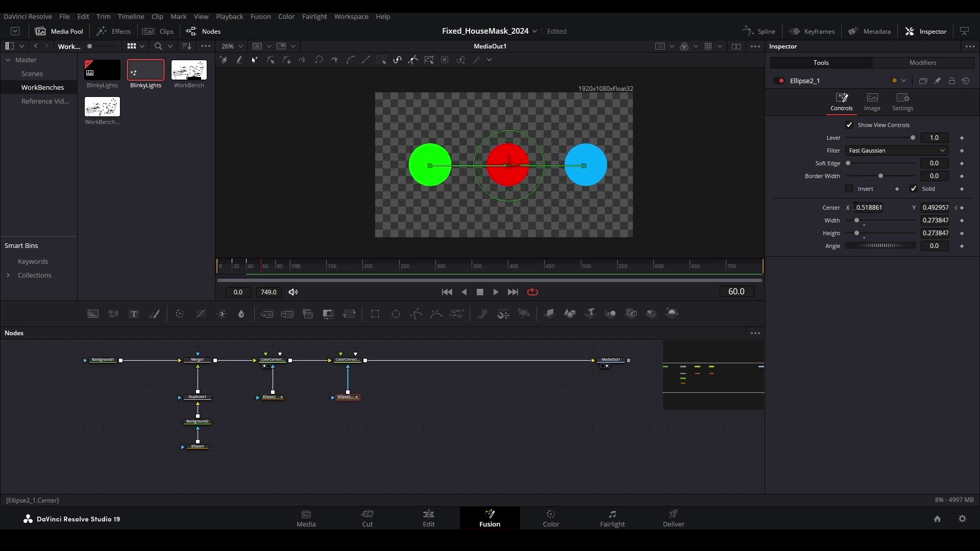
click(860, 207)
text(0.813861)
key(Return)
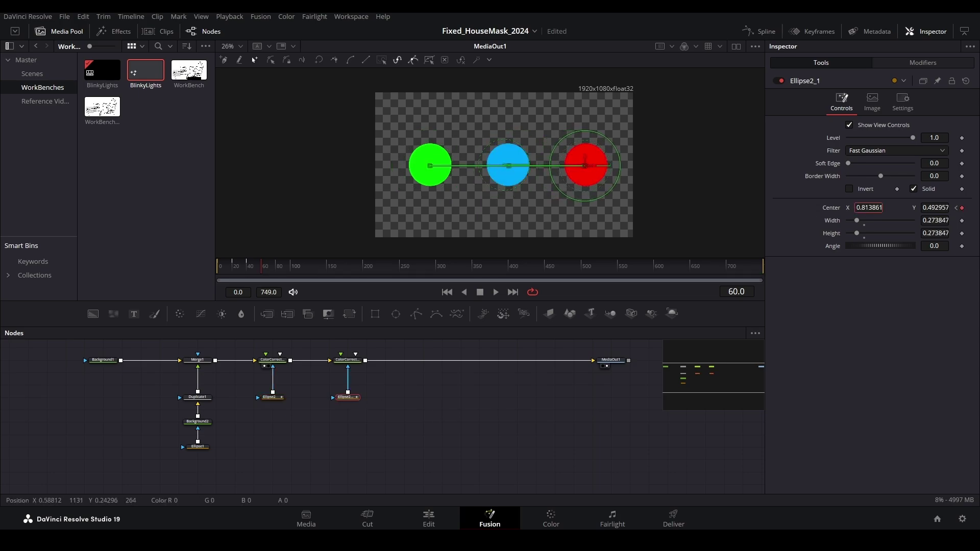
- Move the green mask Ellipse2 to the middle dot, preview the animation, and select both ellipses
click(273, 398)
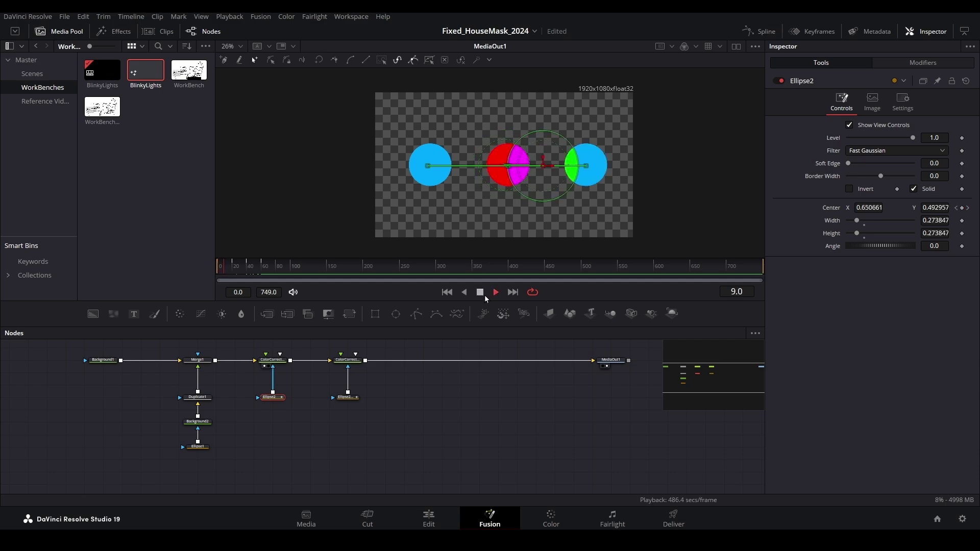
click(481, 292)
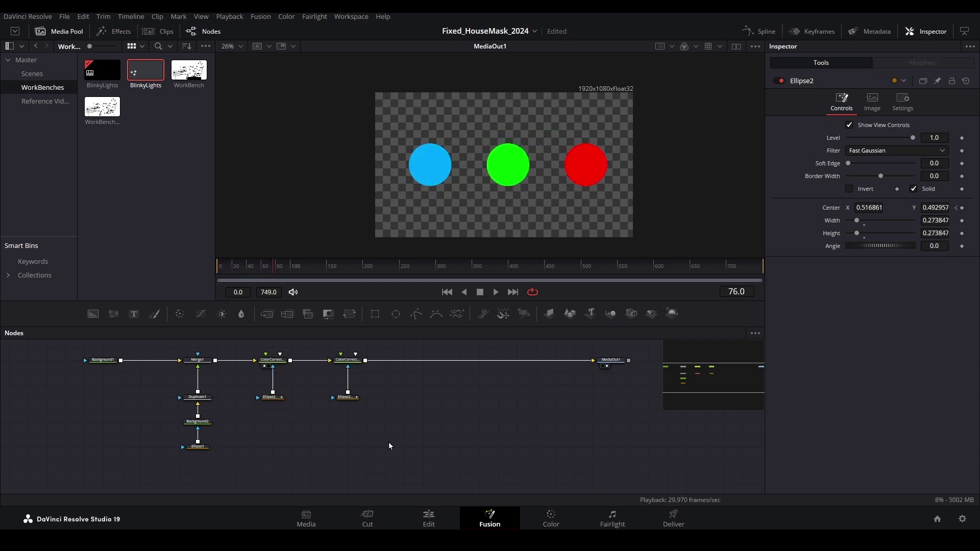
drag(388, 442, 259, 393)
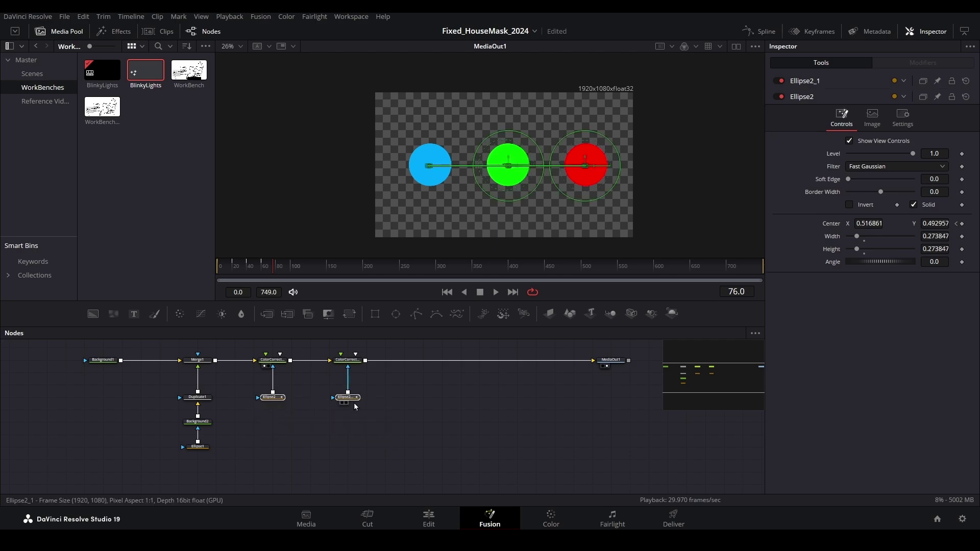
- Select both Ellipse nodes and show their Displacement curves in the Spline panel
click(380, 451)
drag(370, 447, 255, 394)
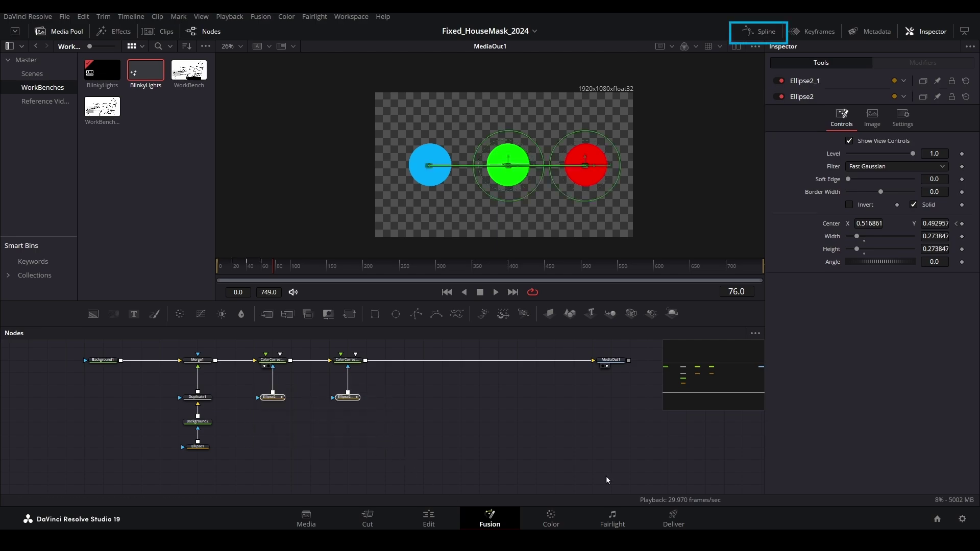
click(764, 32)
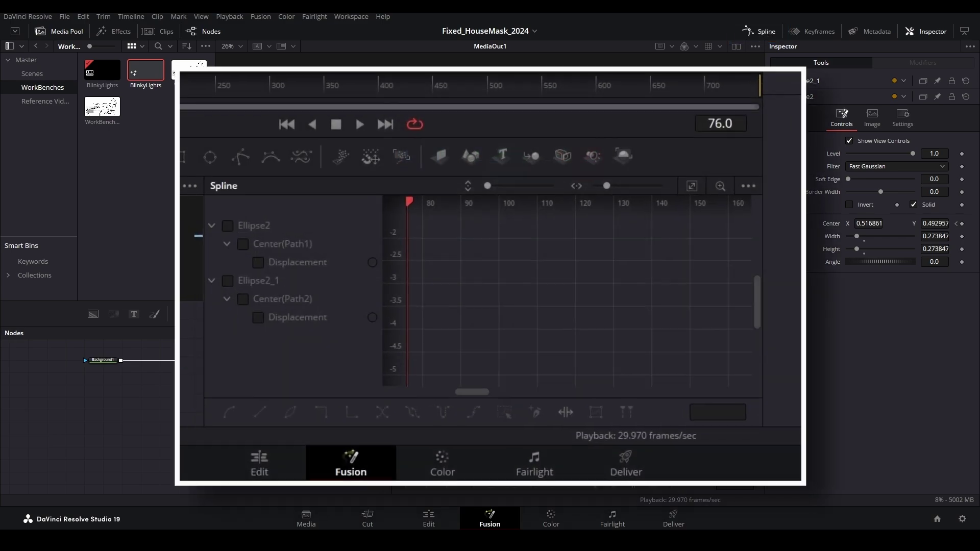
click(228, 225)
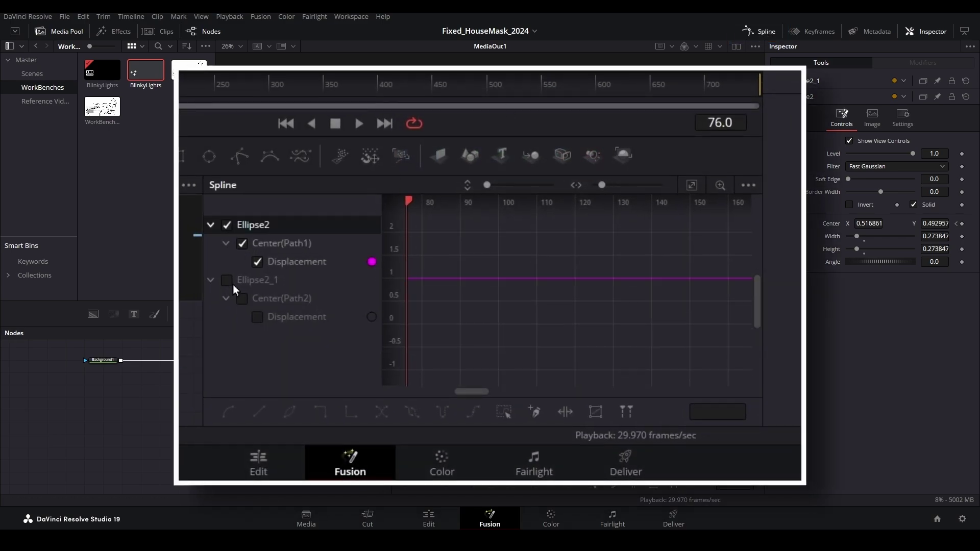
click(228, 281)
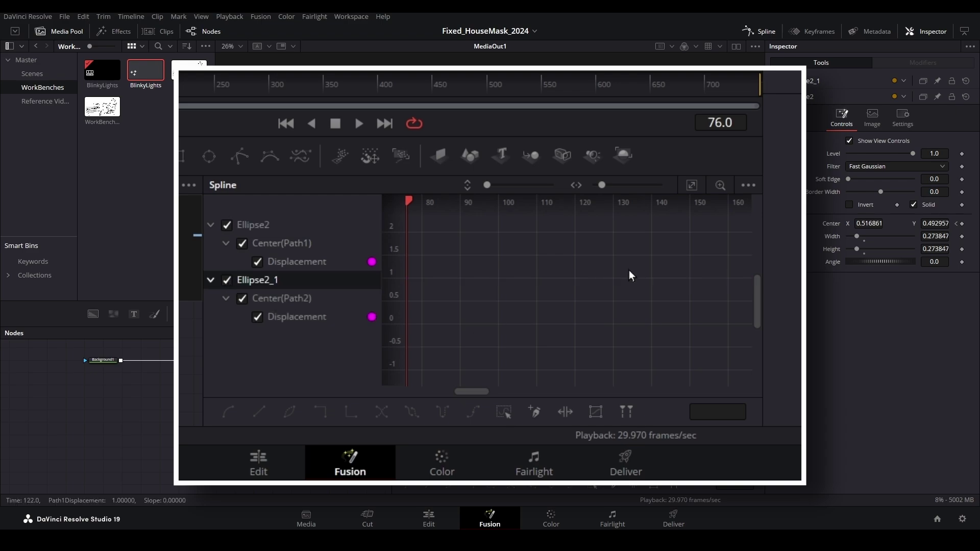
- Fit both displacement curves, select all their keyframes, and make them stepped
click(693, 188)
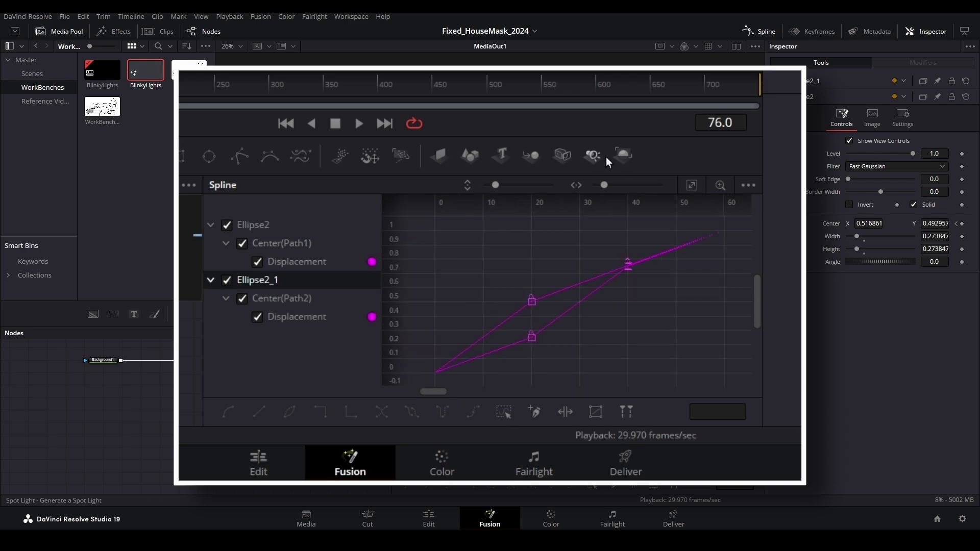
scroll(649, 324, down, 2)
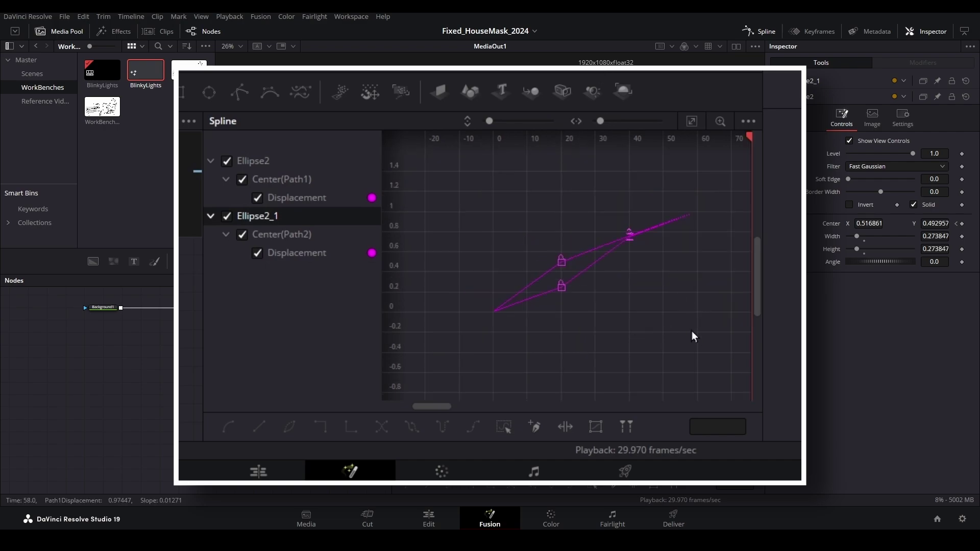
drag(691, 331, 450, 182)
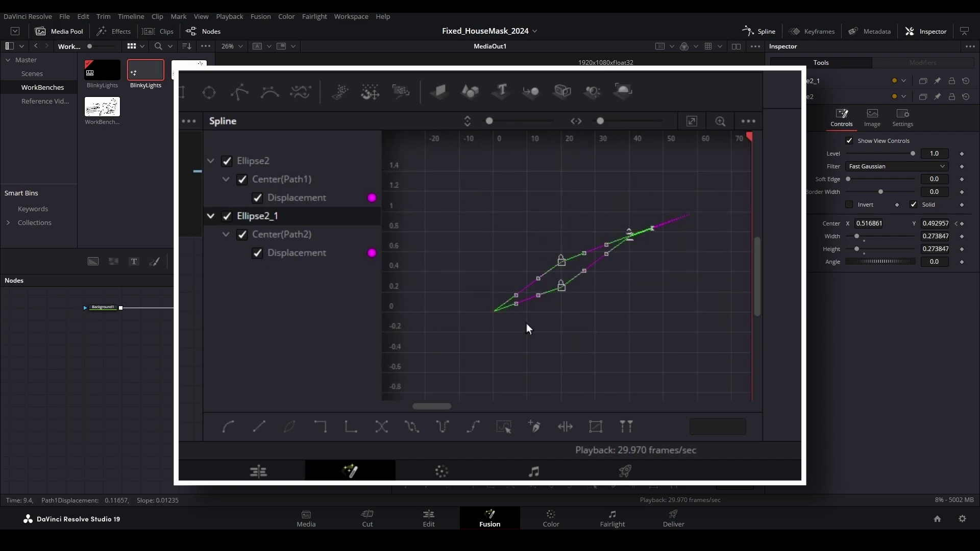
scroll(526, 323, up, 2)
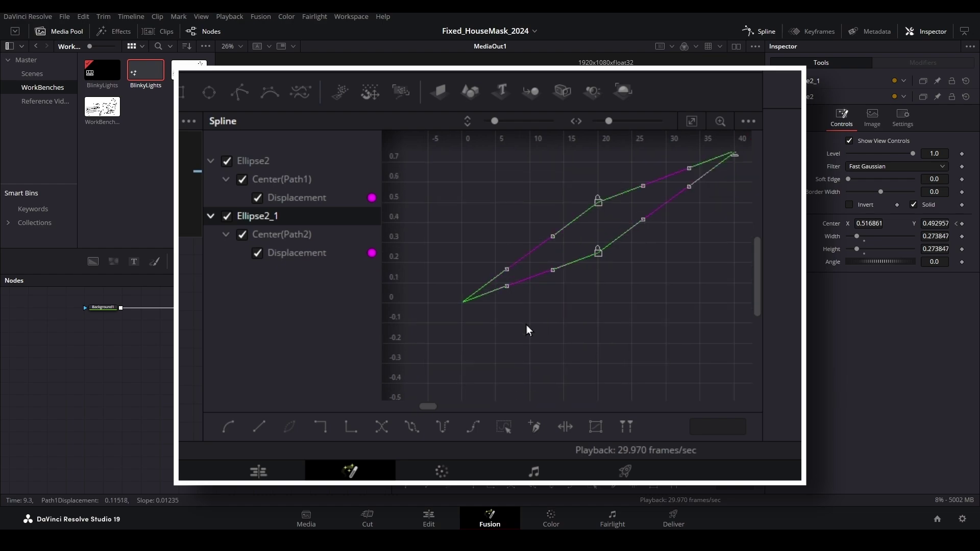
click(326, 427)
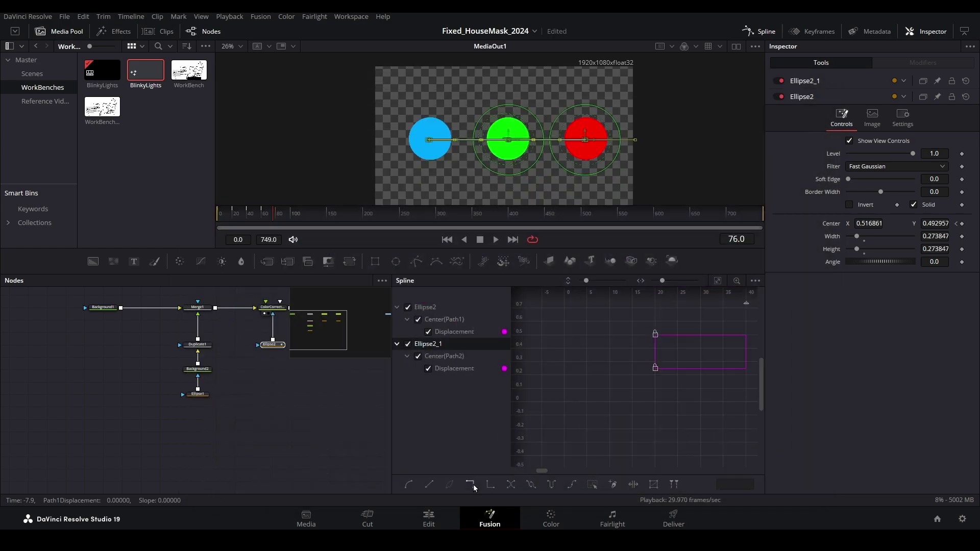
- Deselect the ellipse nodes and step back one frame to frame 60
click(344, 414)
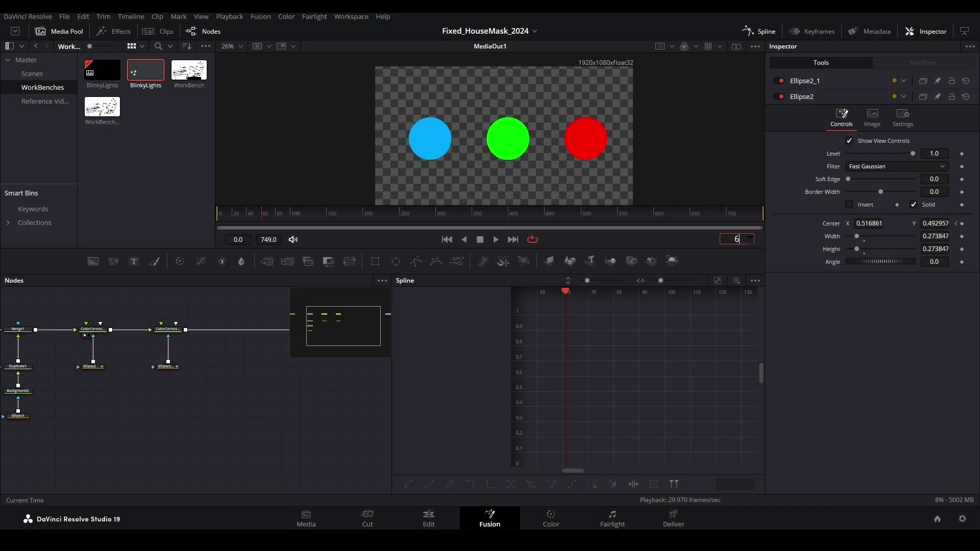
key(Return)
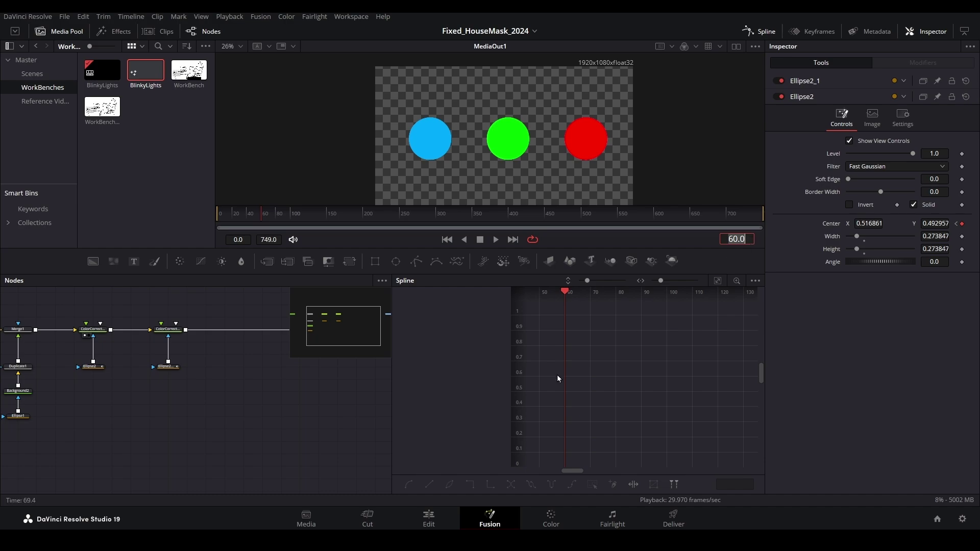
- Go to the Edit page, zoom the timeline to fit the clip, then open Deliver
click(435, 525)
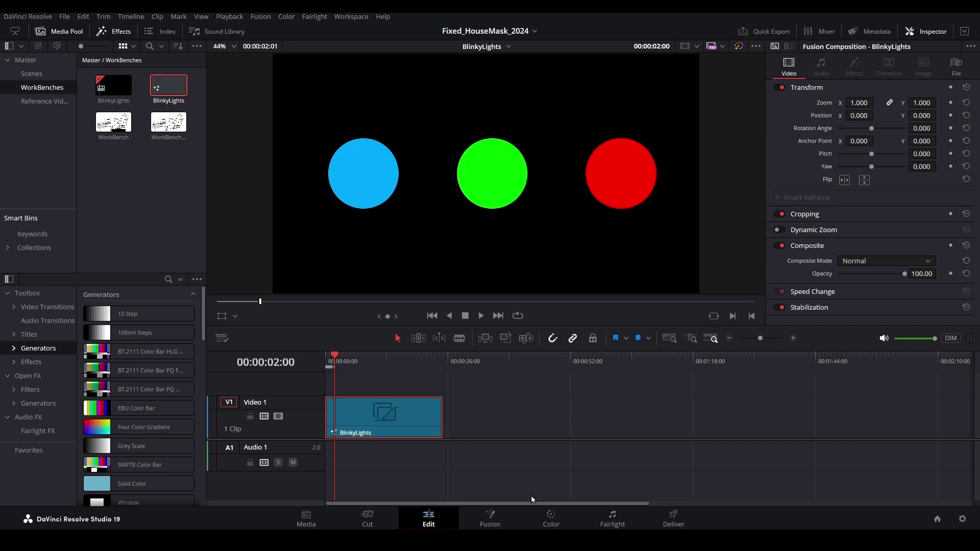
click(769, 338)
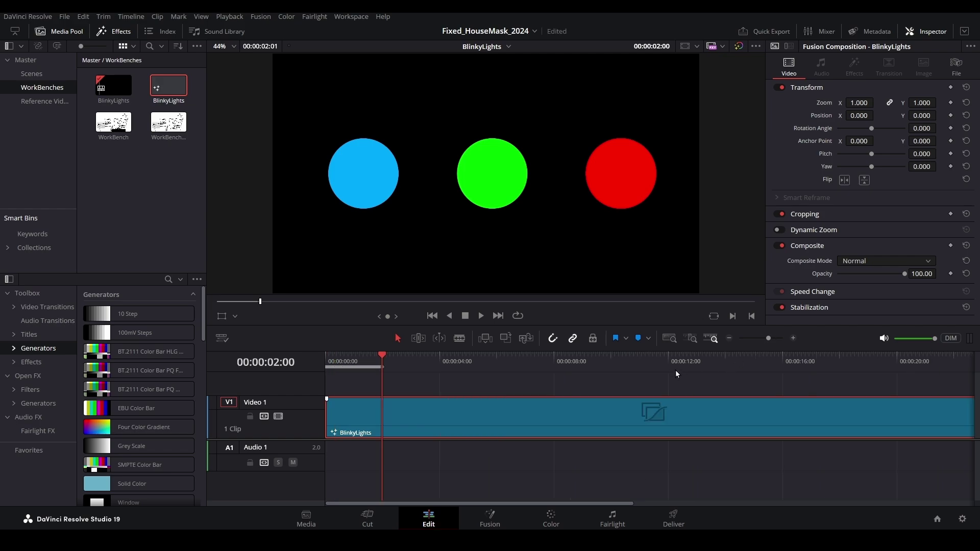
key(shift+8)
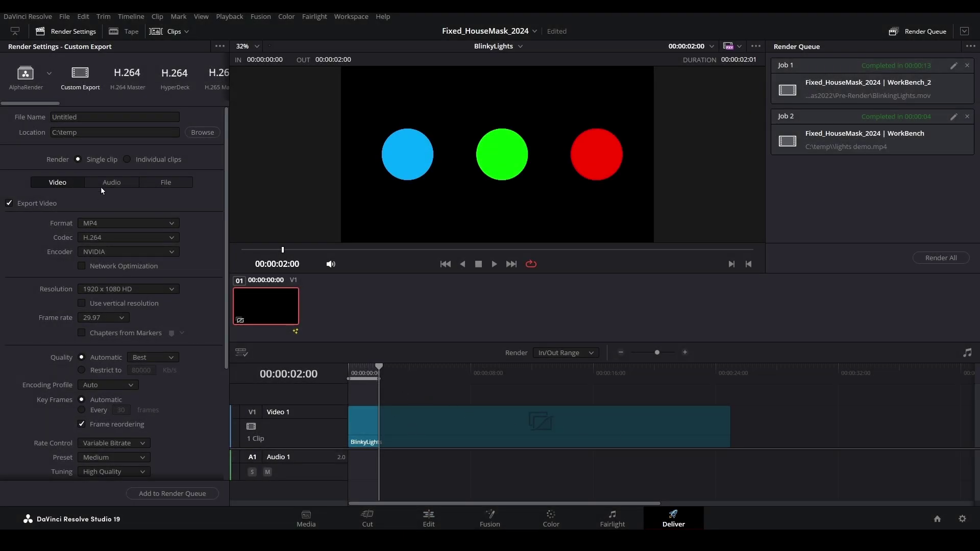
- Render the timeline as 3Lights using the AlphaRender preset
click(27, 77)
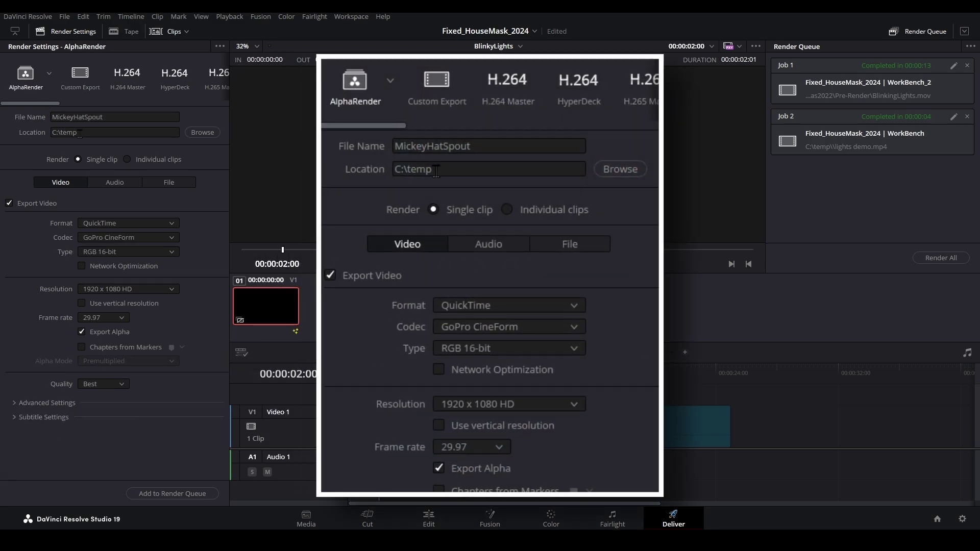
drag(114, 116, 2, 112)
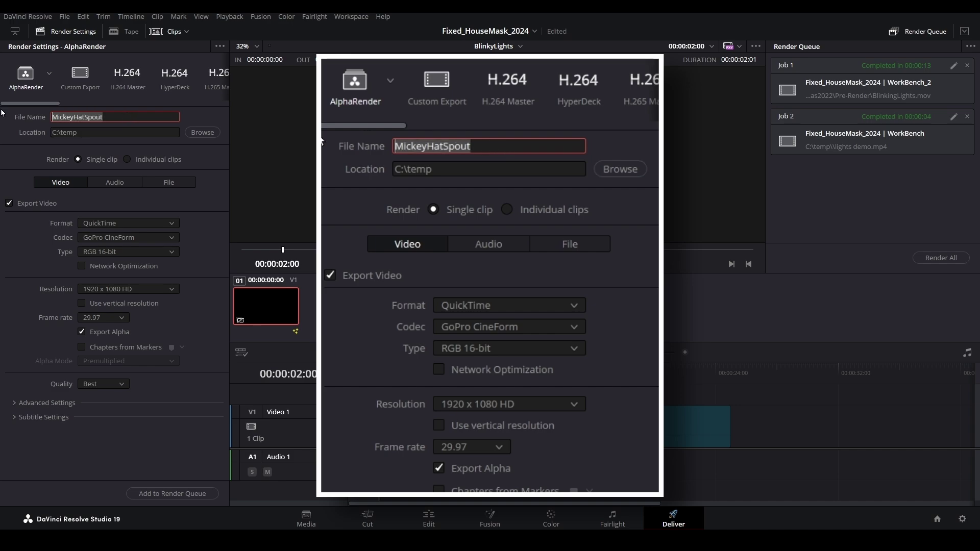
text(3Lights)
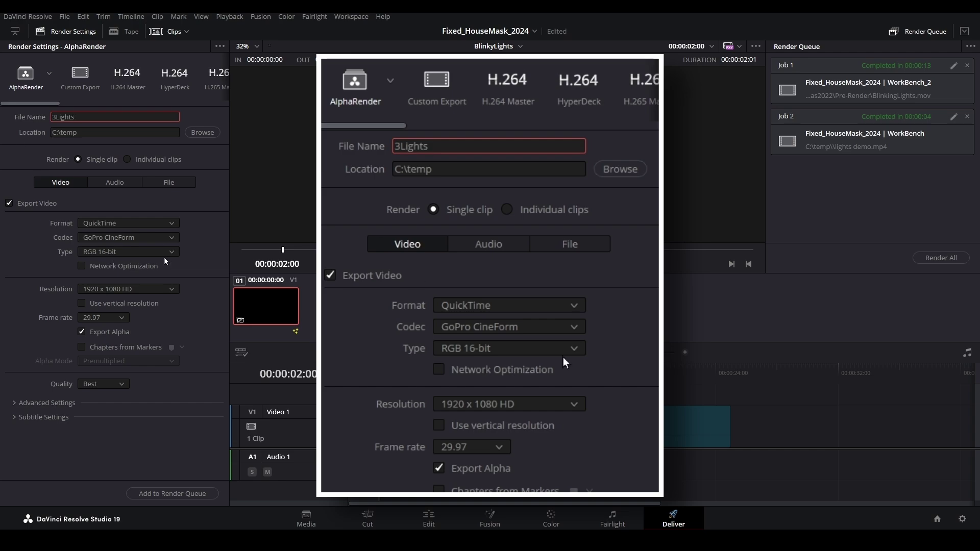
click(172, 494)
click(941, 258)
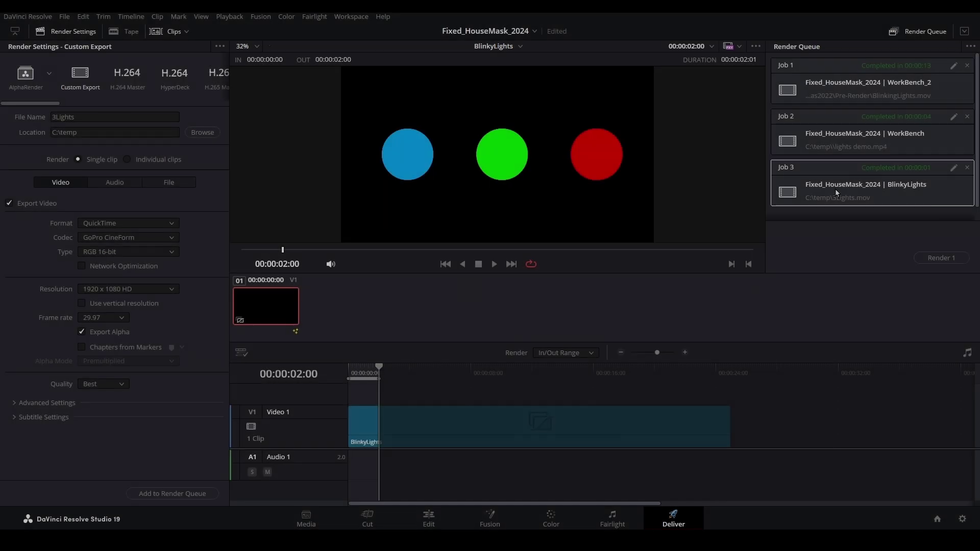
right_click(835, 189)
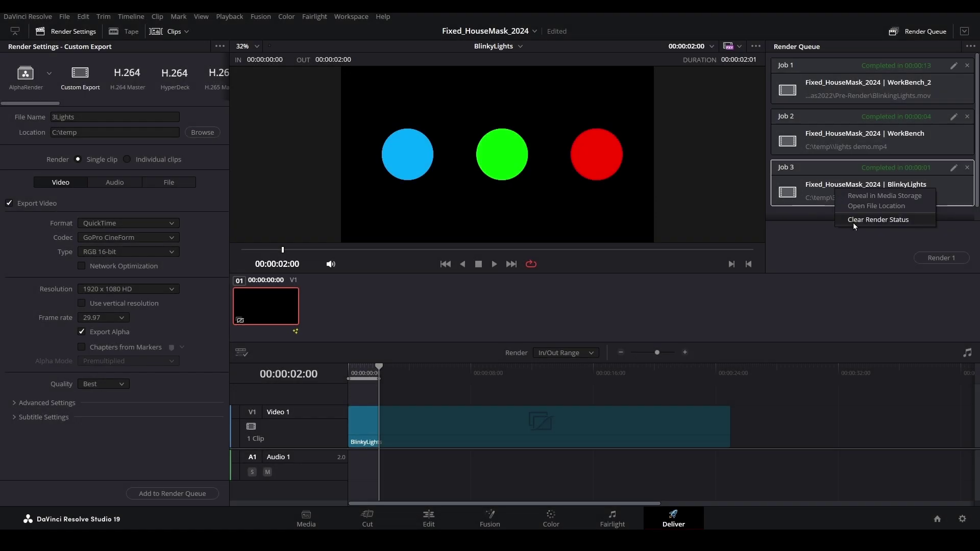
click(843, 372)
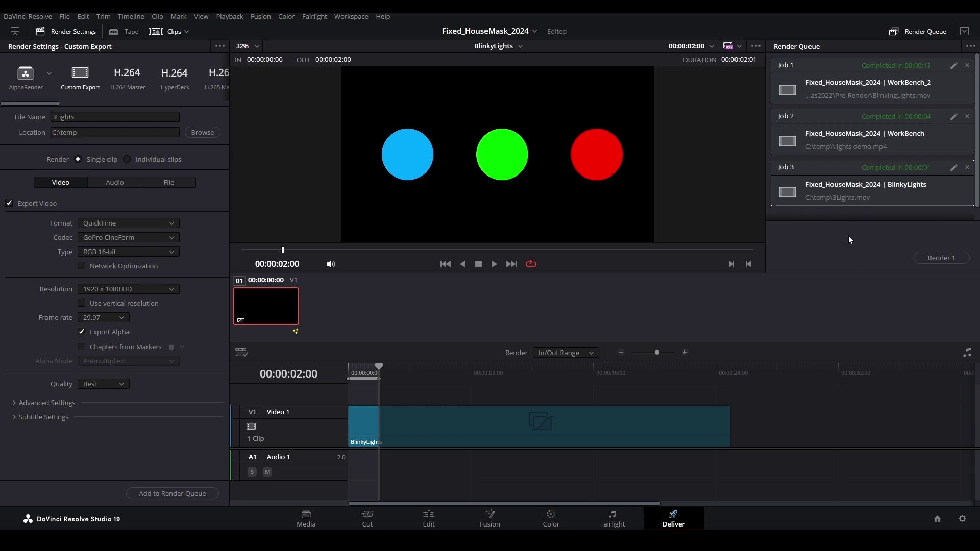
- Return to the Edit page and open the Temp folder in the file browser
click(426, 515)
mouse_move(258, 542)
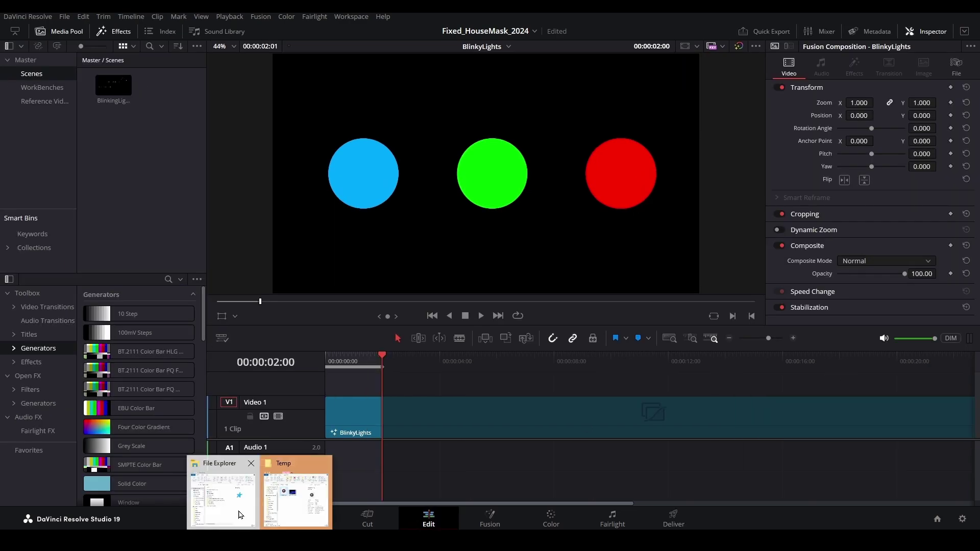
click(296, 493)
- Import 3Lights.mov into the Media Pool and move Background5 left out of the HouseTrim group
drag(683, 215, 160, 184)
click(901, 88)
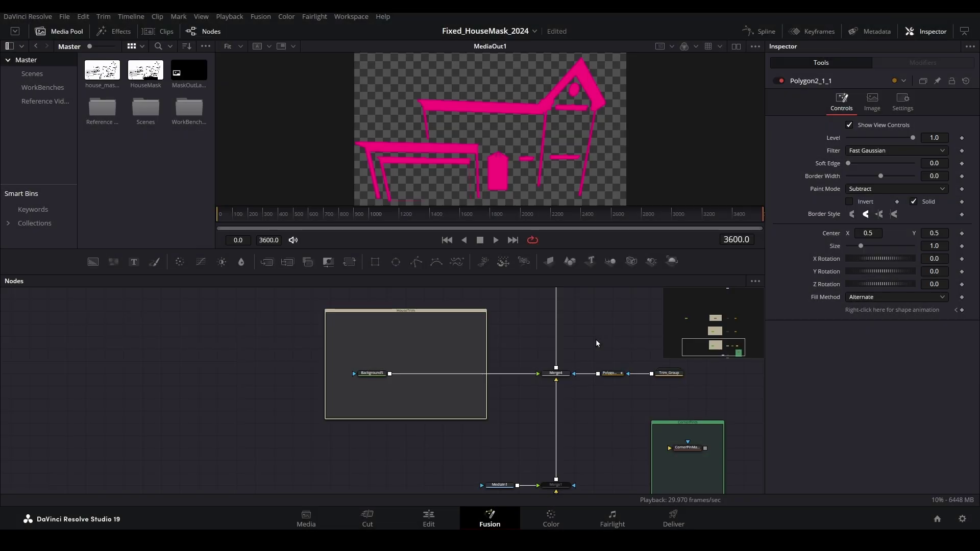
click(374, 377)
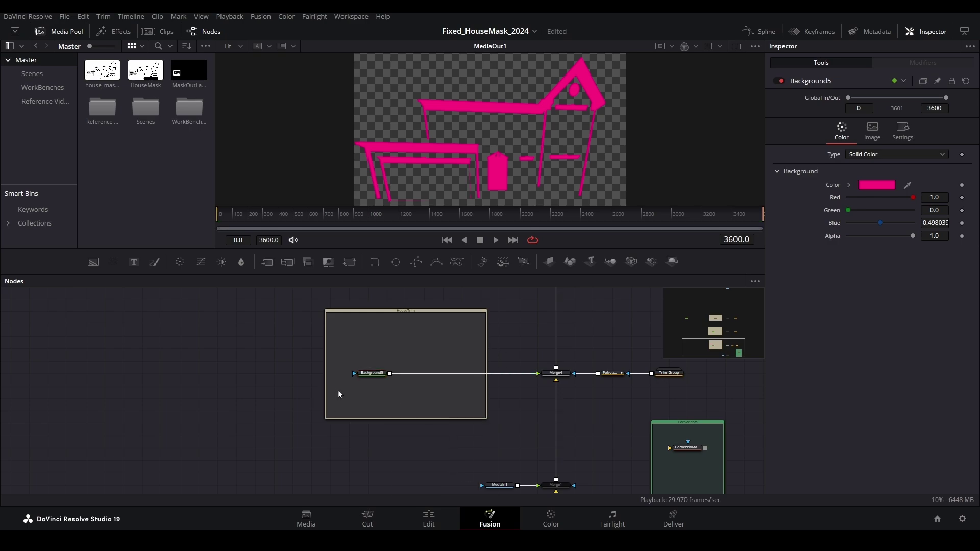
drag(371, 375, 291, 376)
drag(170, 380, 60, 377)
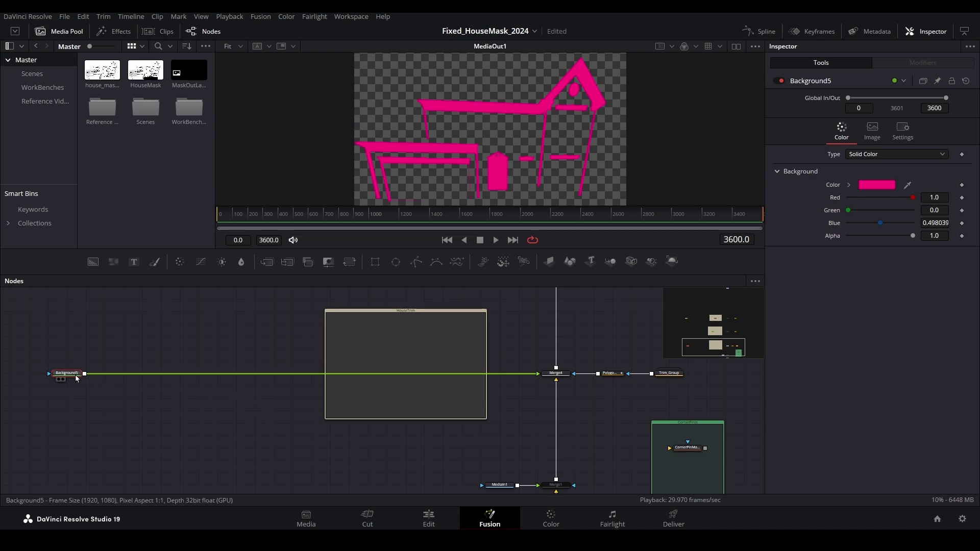
- Inspect Merge1 and Merge4, then shift Background5 further left and select it
scroll(555, 434, down, 2)
click(556, 454)
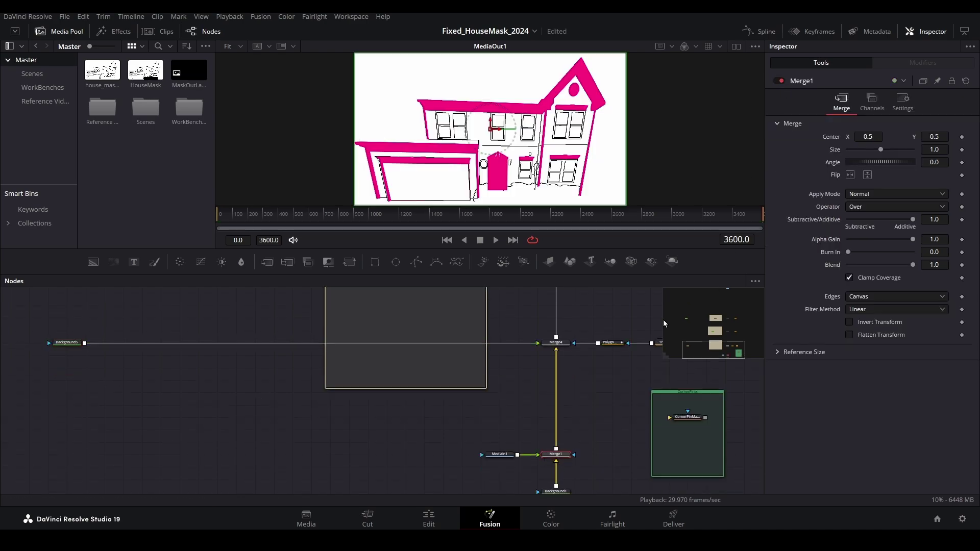
click(556, 342)
drag(220, 438, 328, 470)
drag(186, 380, 147, 383)
- Set Background5 to black with alpha 0.0 and insert a merge after it
click(877, 185)
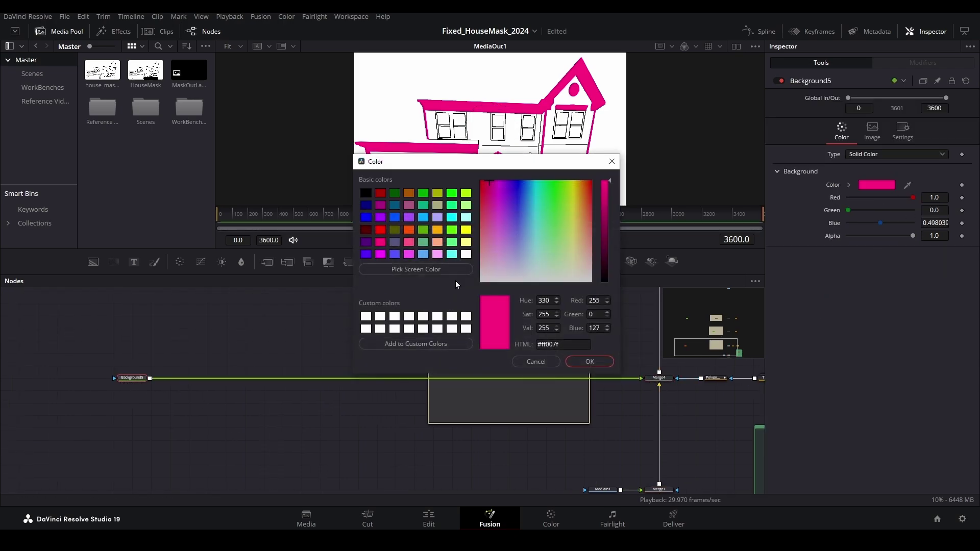
click(365, 195)
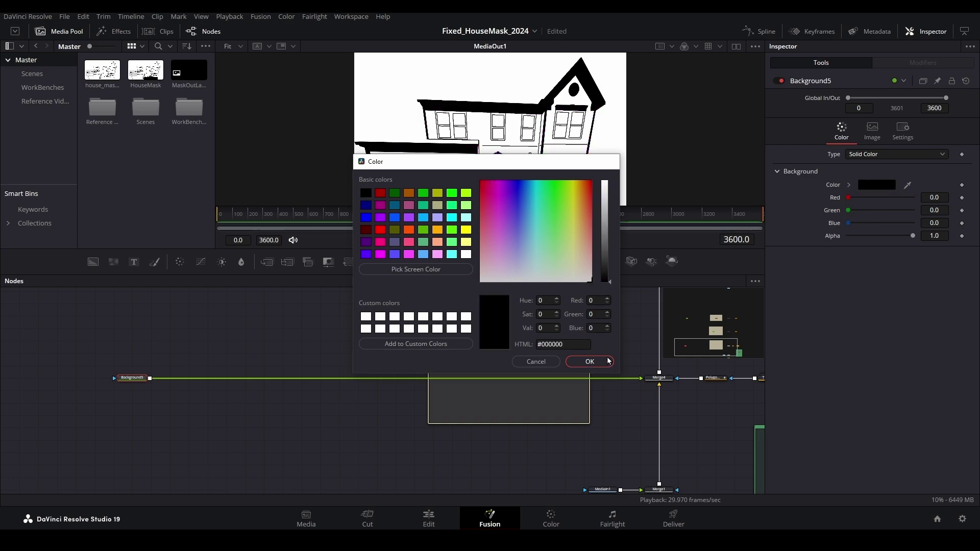
click(589, 362)
drag(914, 238, 845, 237)
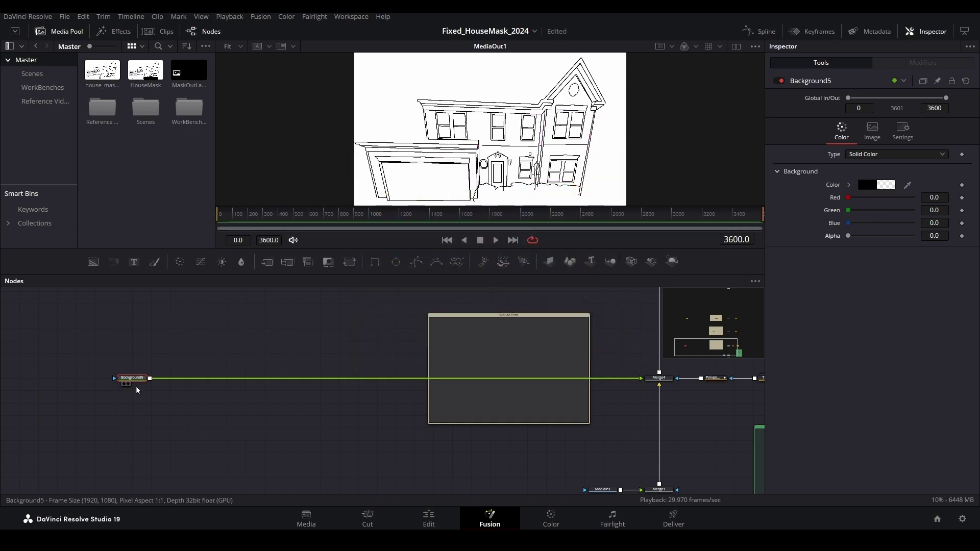
drag(134, 380, 78, 381)
click(267, 262)
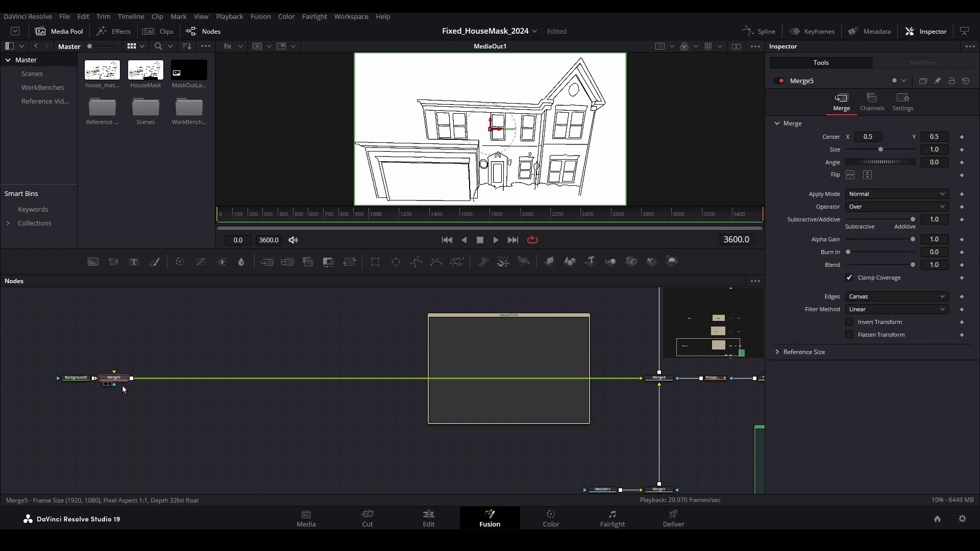
- Place Merge5 right of Background5 and bring in 3Lights.mov from Scenes with Loop enabled
drag(123, 383, 159, 386)
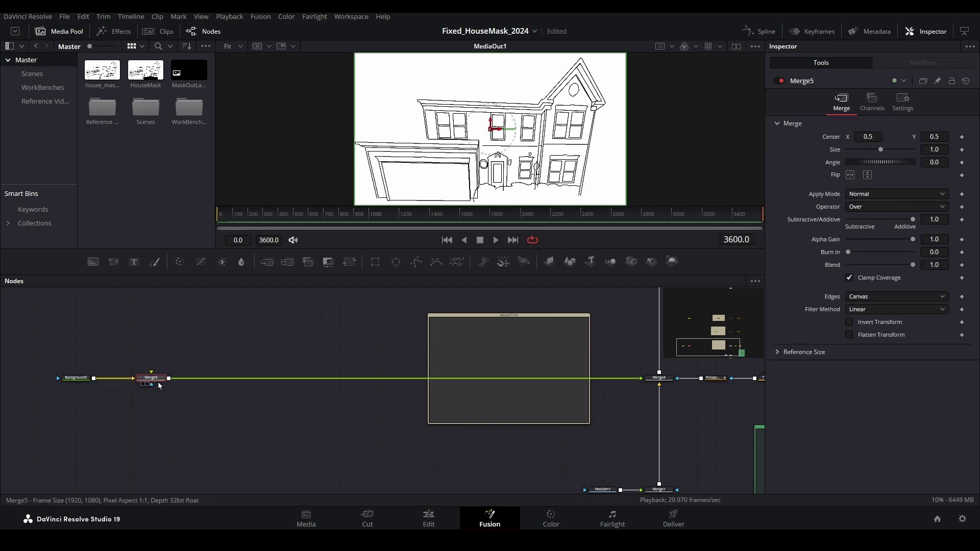
click(30, 75)
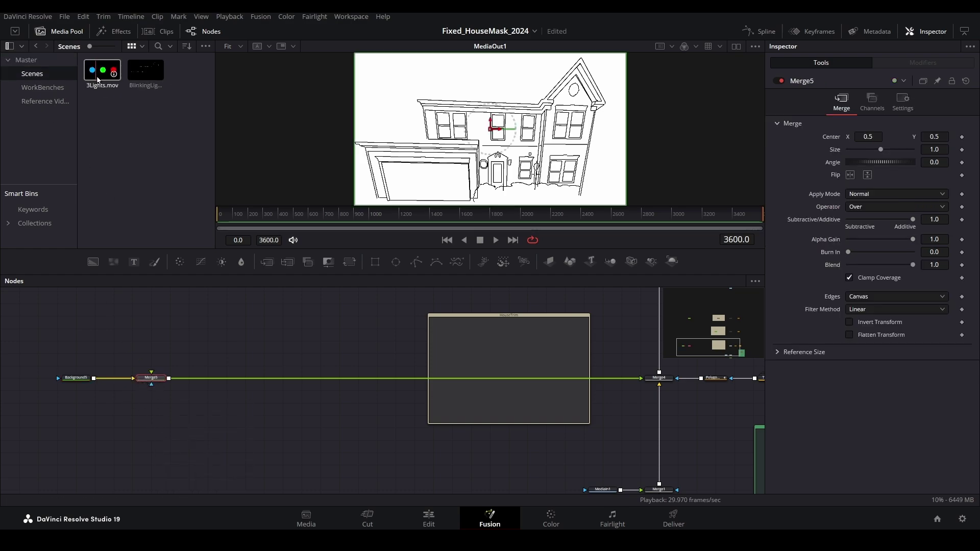
drag(98, 79, 156, 448)
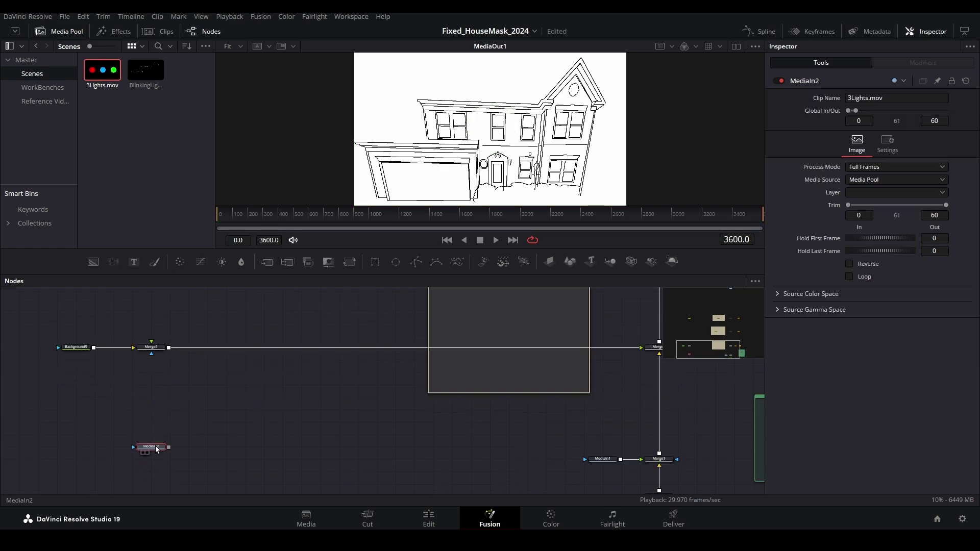
click(849, 277)
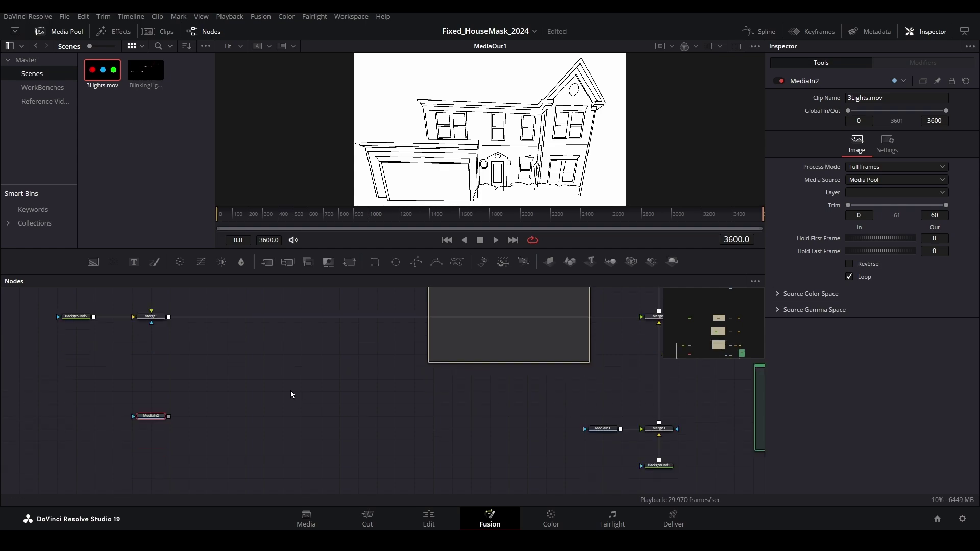
- Add Transform1 between MediaIn2 and Merge5 and shrink the lights to tiny dots
drag(351, 263, 150, 406)
drag(169, 447, 157, 417)
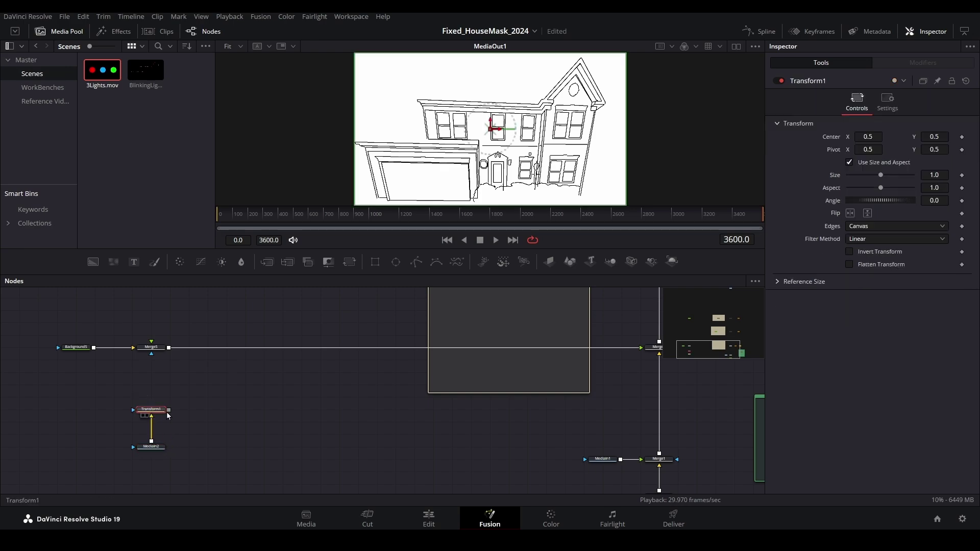
drag(168, 411, 163, 353)
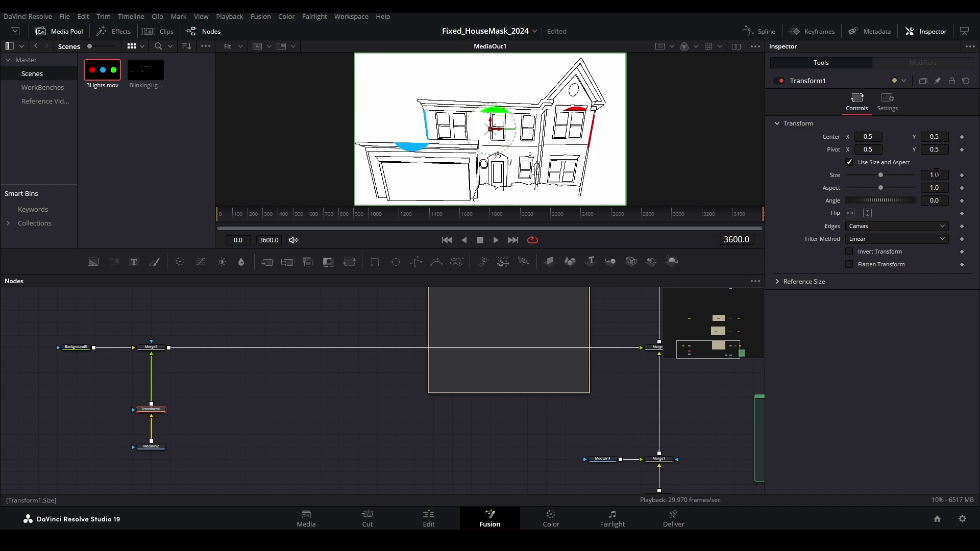
drag(937, 174, 903, 137)
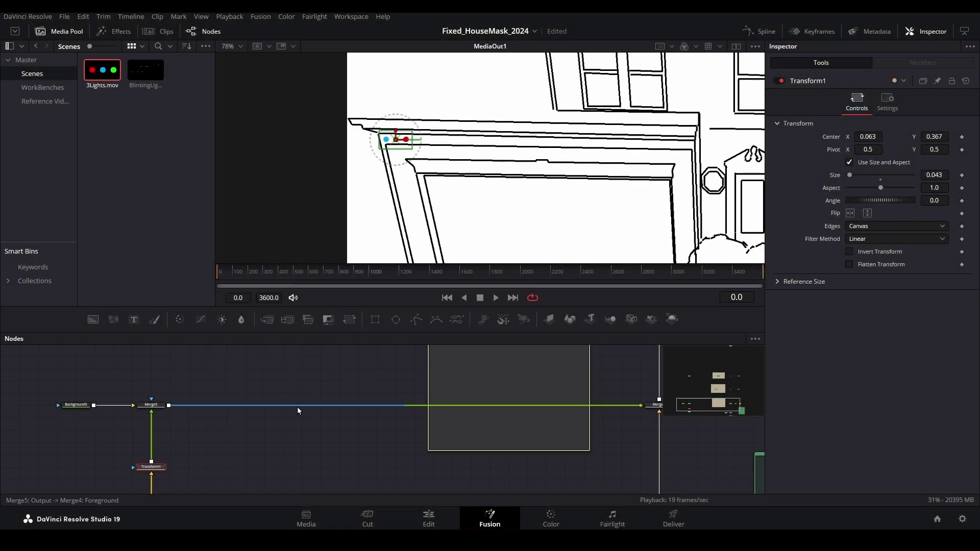
- Add a Duplicate node after Transform1 with 10 copies
key(shift+space)
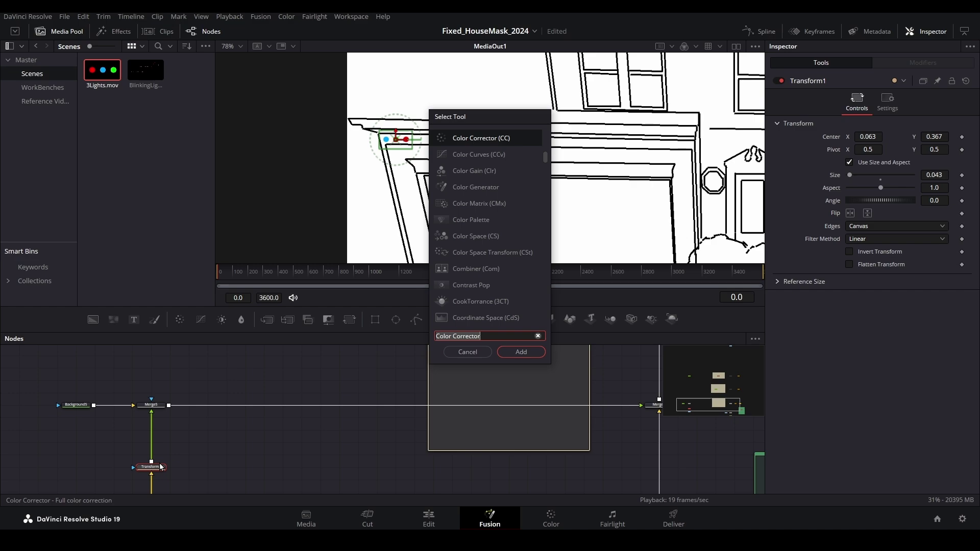
text(dup)
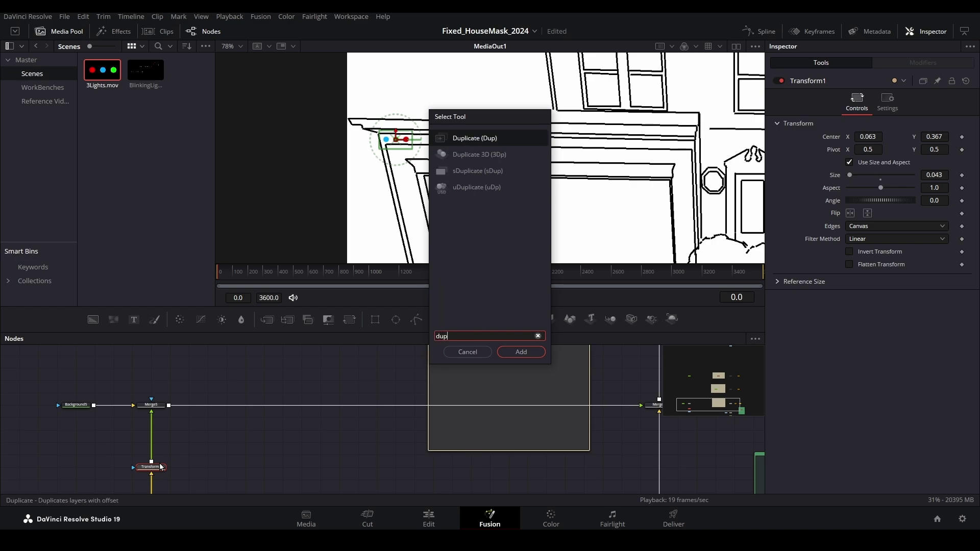
key(Return)
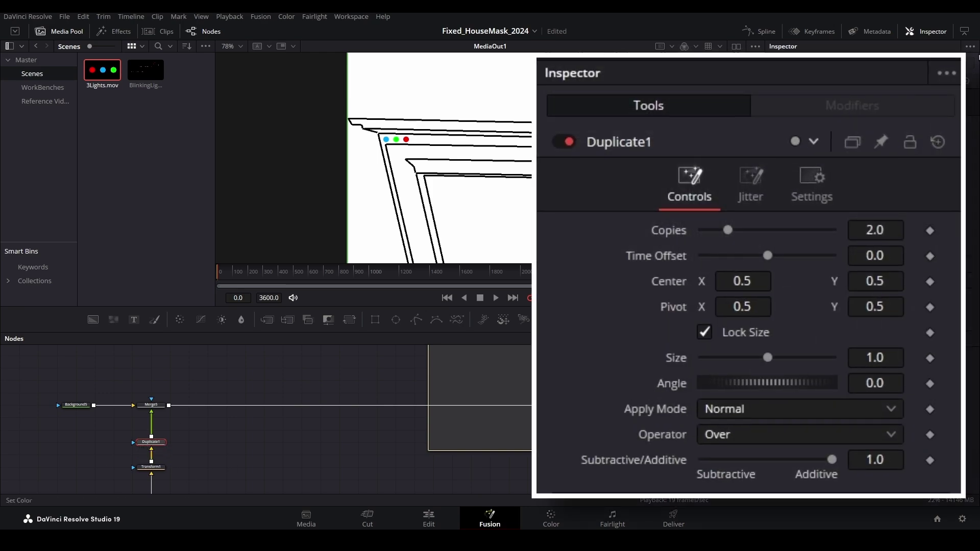
click(889, 231)
text(10)
key(Tab)
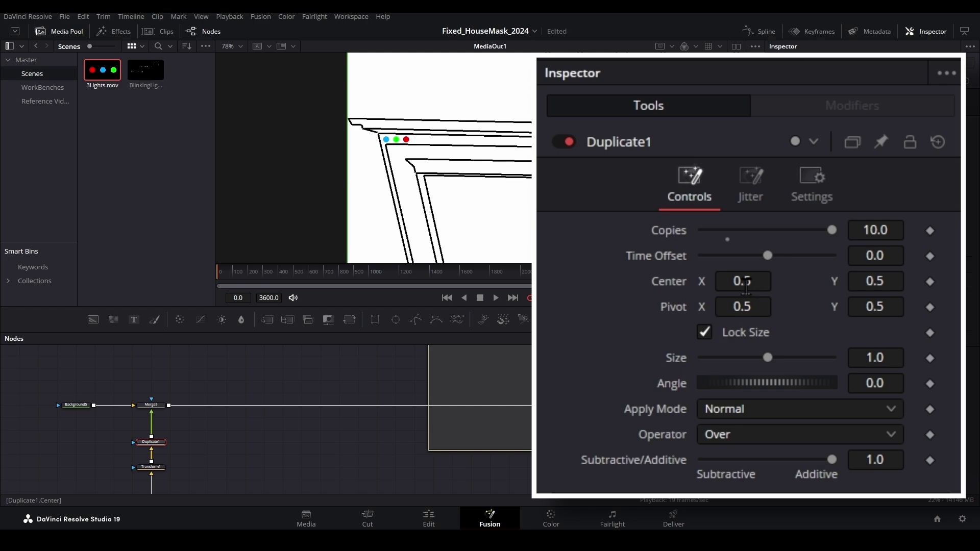
- Spread the copies along the garage trim with Center X 0.54 and play to check blinking
drag(869, 154, 883, 153)
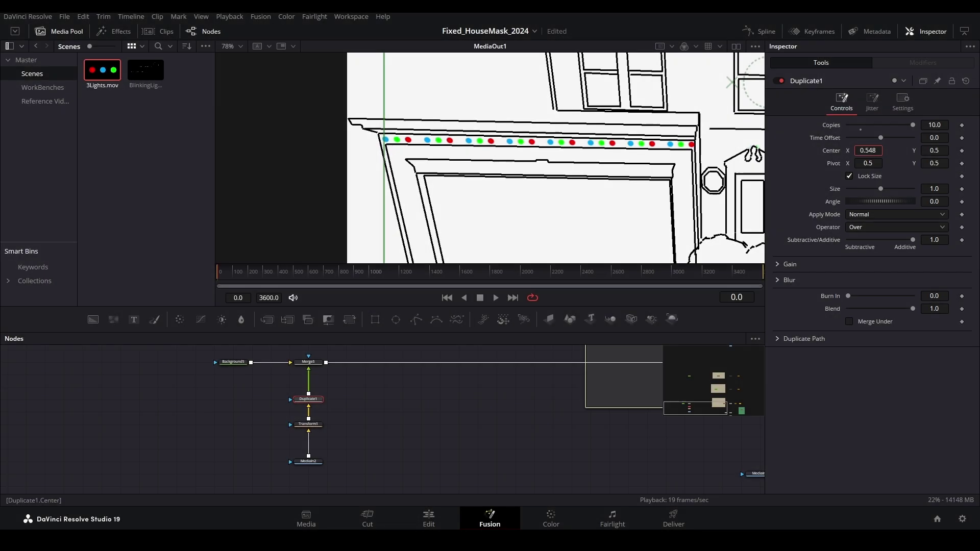
drag(868, 150, 872, 150)
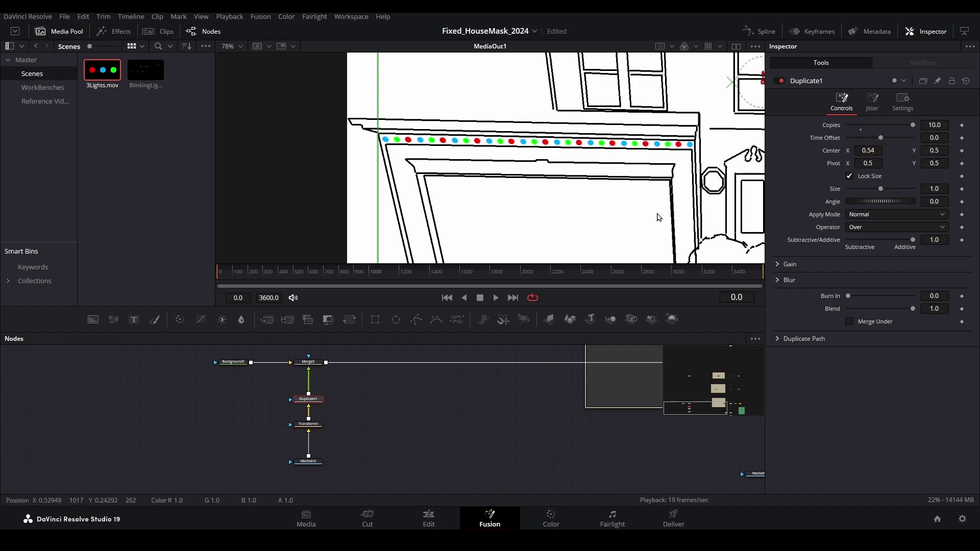
click(498, 299)
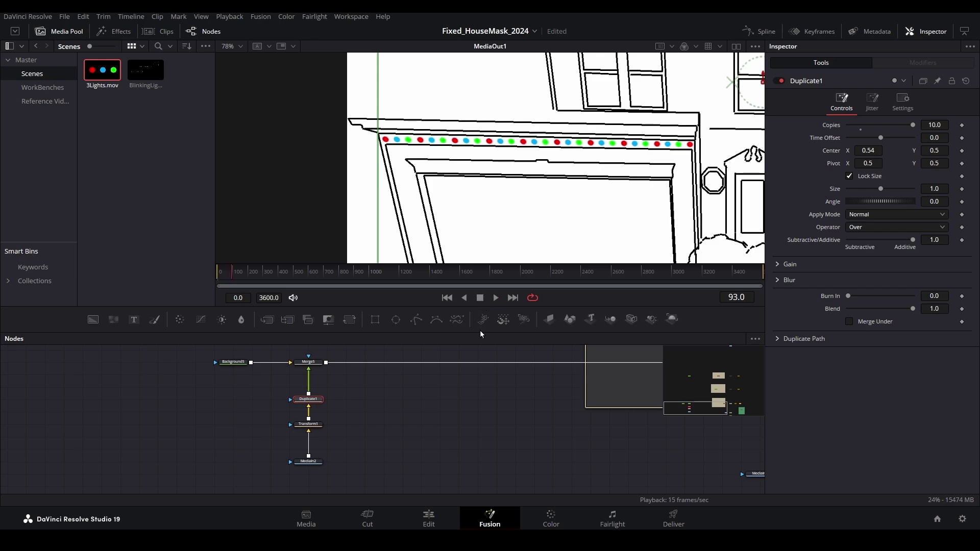
scroll(632, 128, down, 3)
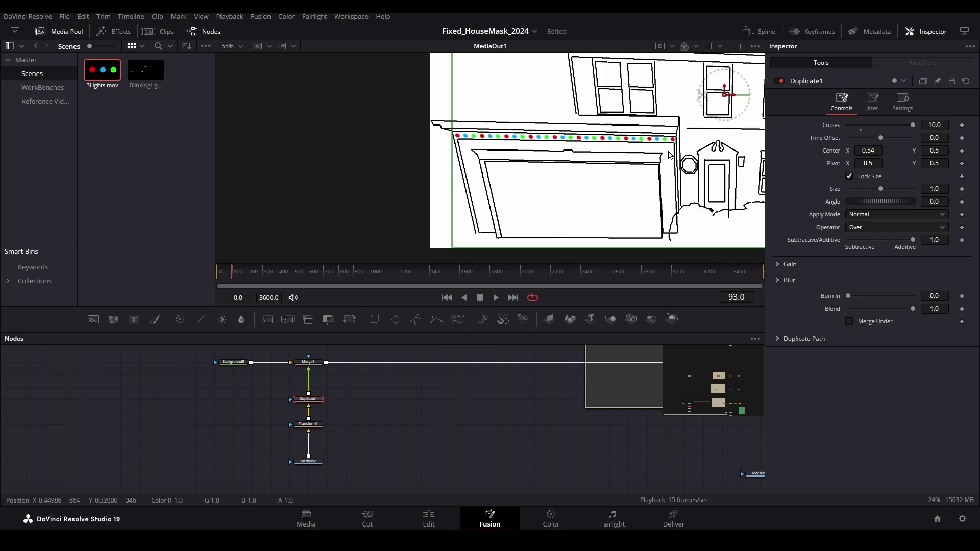
- Add another merge plus a Transform2 fed by Duplicate1, moving the second string up and right
drag(628, 186, 521, 187)
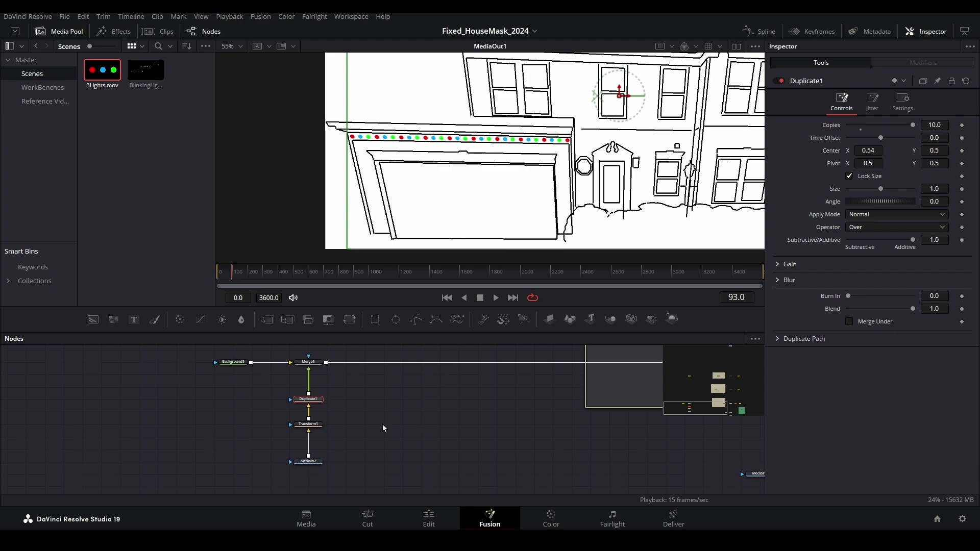
key(ctrl+v)
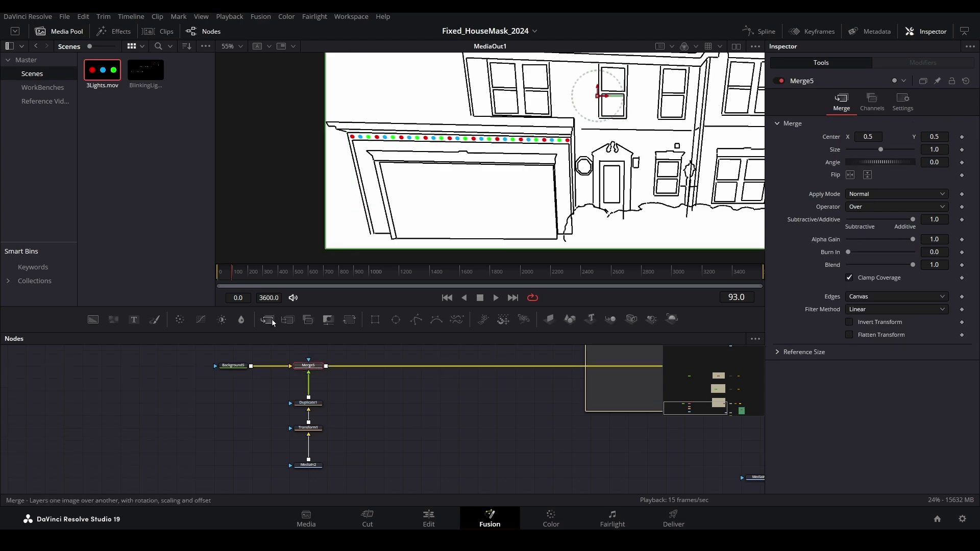
drag(365, 481, 313, 421)
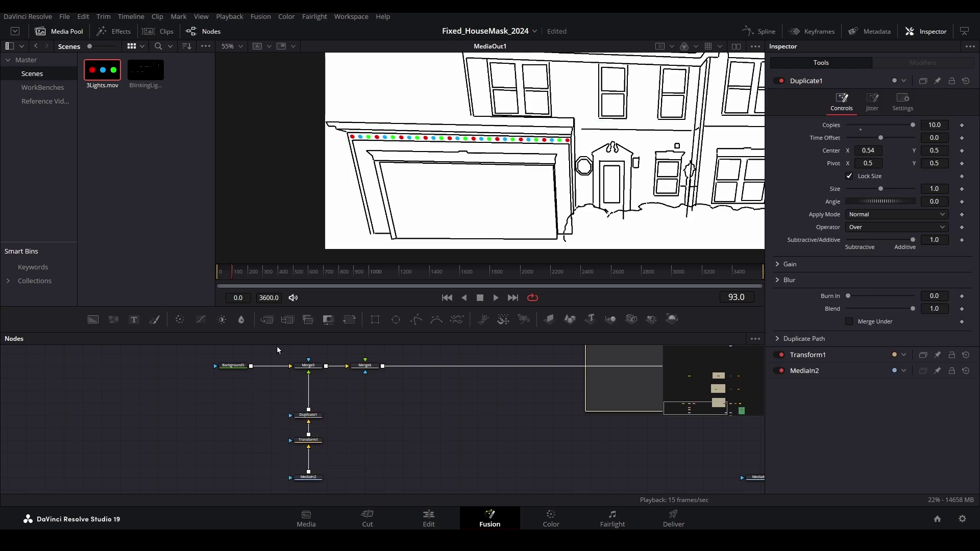
drag(343, 319, 368, 394)
drag(308, 409, 365, 367)
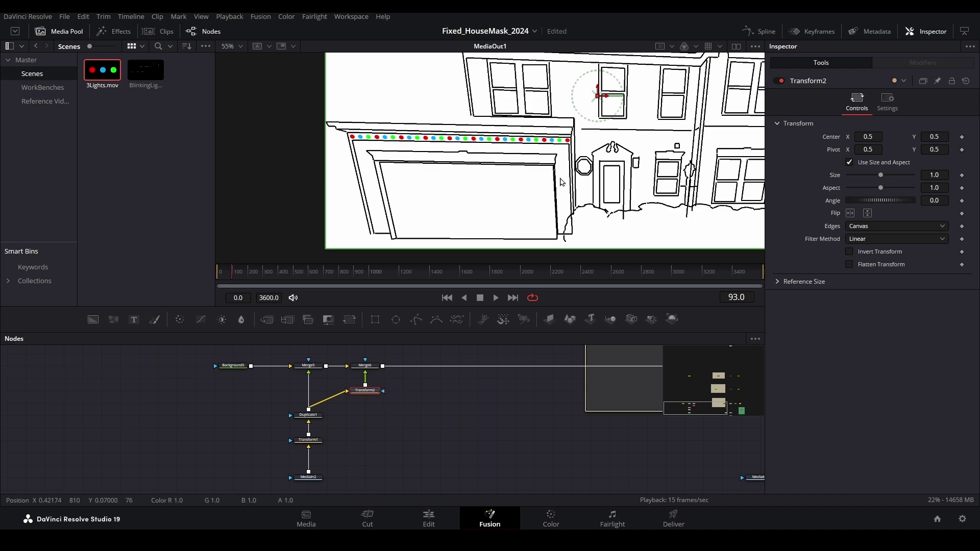
scroll(559, 158, down, 2)
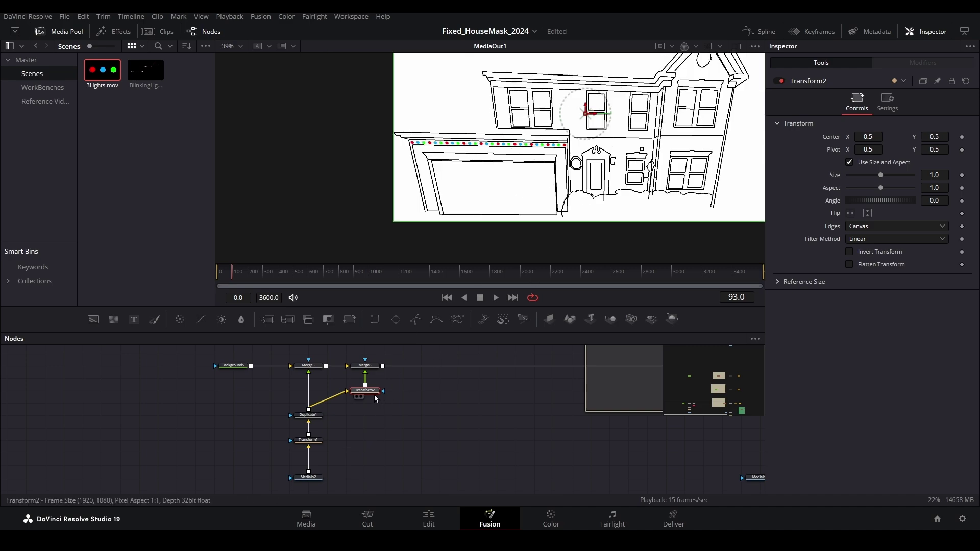
drag(934, 137, 961, 137)
drag(868, 137, 894, 136)
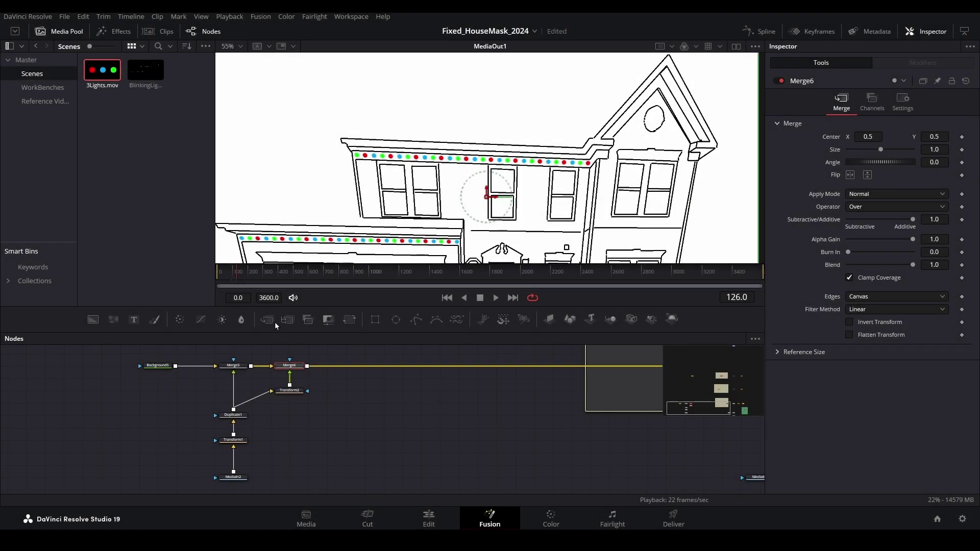
- Add Merge7 and a Transform3 fed by Duplicate1, rotated to 50.5° for the gable slope
click(272, 321)
drag(323, 366, 342, 366)
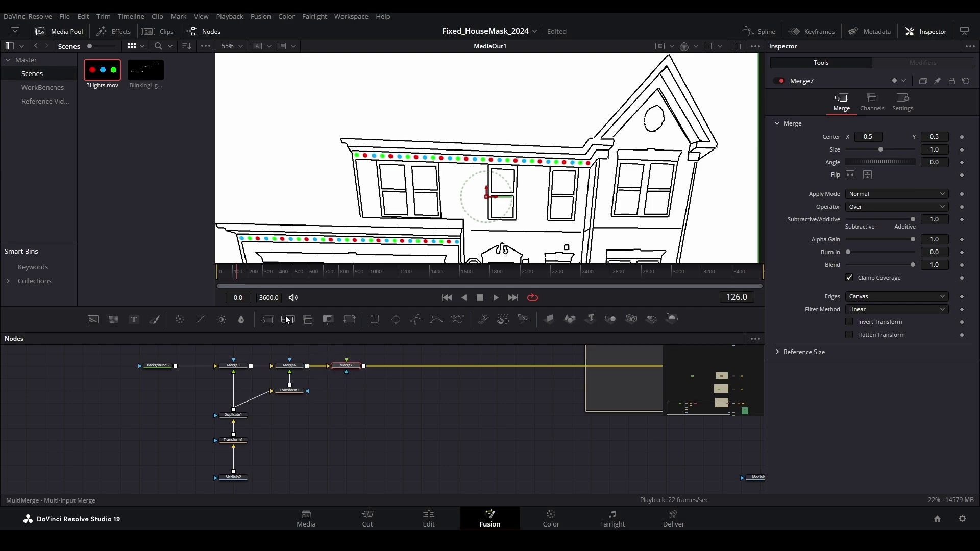
drag(272, 321, 346, 389)
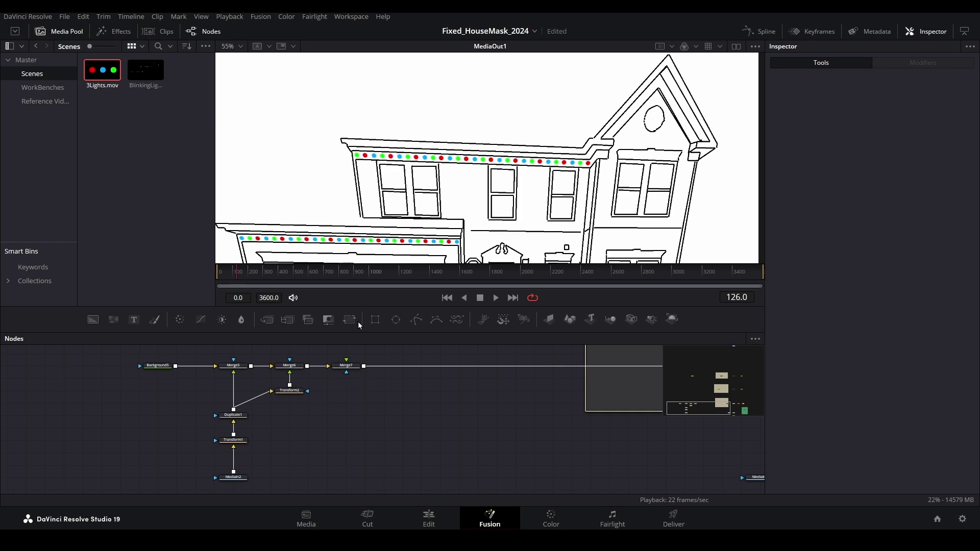
drag(350, 320, 345, 391)
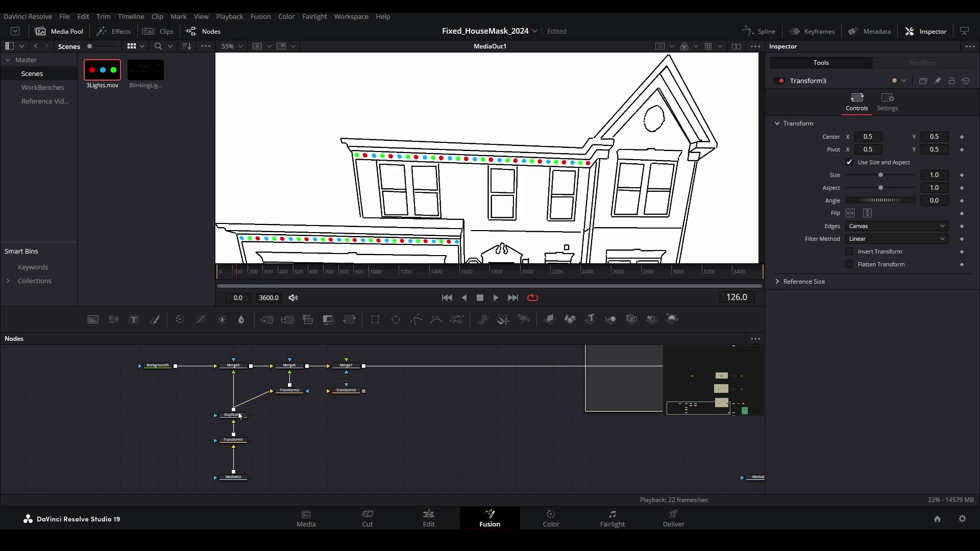
drag(233, 410, 347, 366)
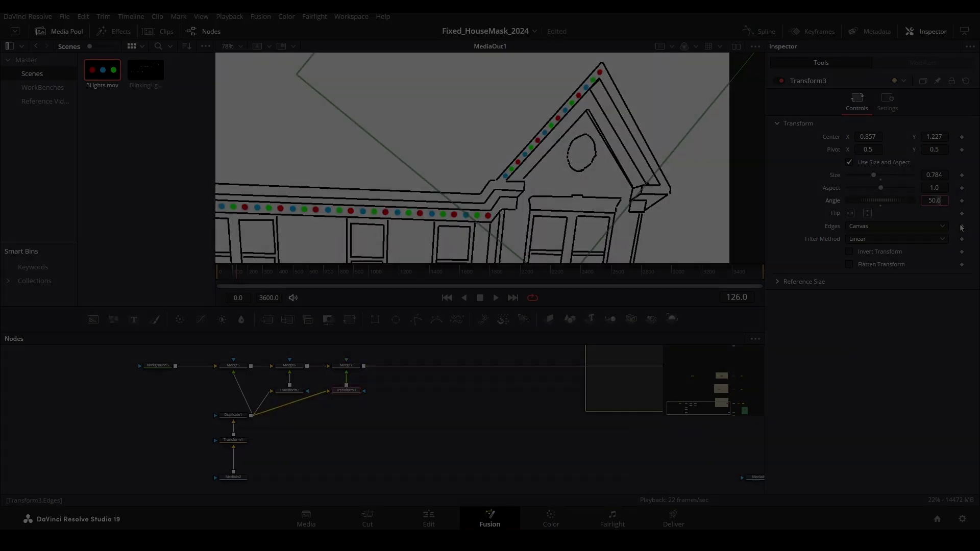
key(BackSpace)
text(5)
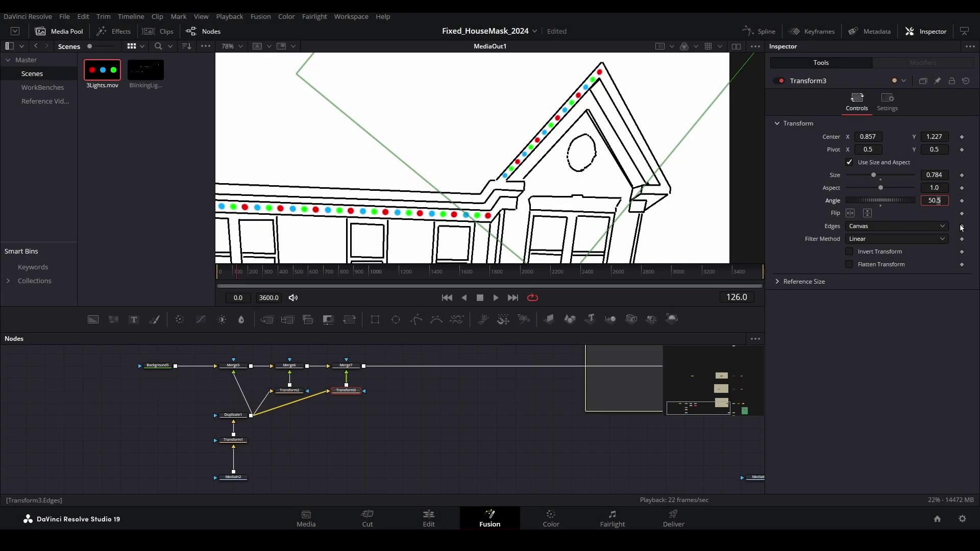
key(Return)
click(346, 366)
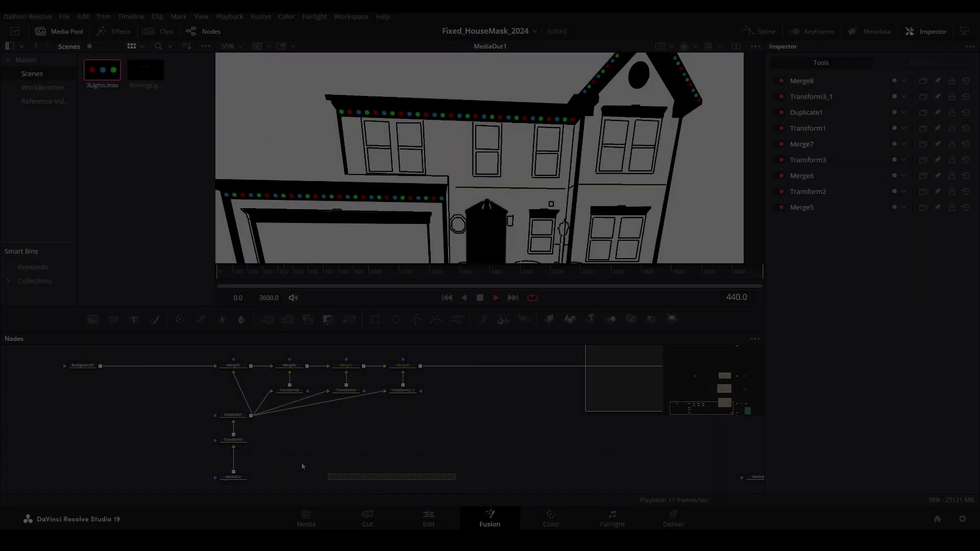
drag(207, 362, 456, 481)
- Add a Glow node after Merge8
drag(403, 366, 346, 365)
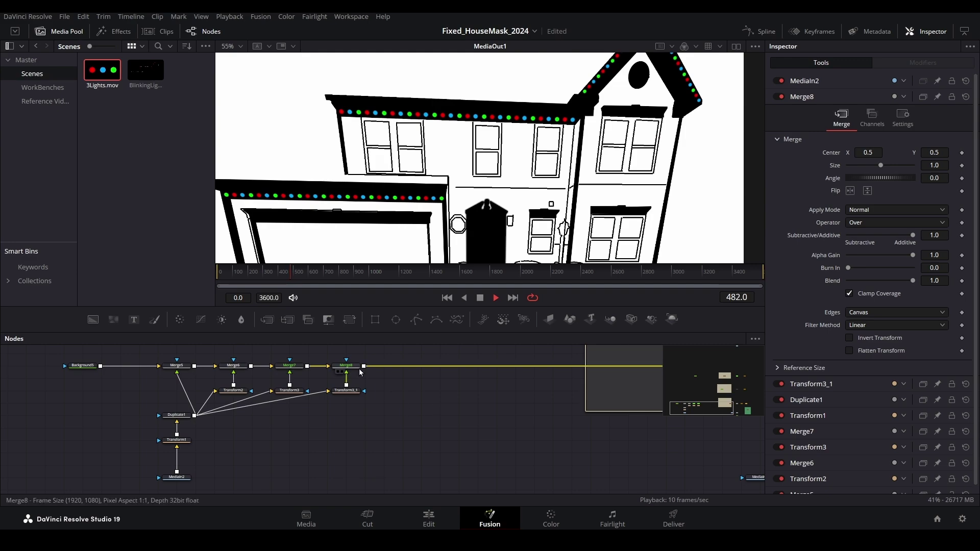
click(358, 369)
key(shift+space)
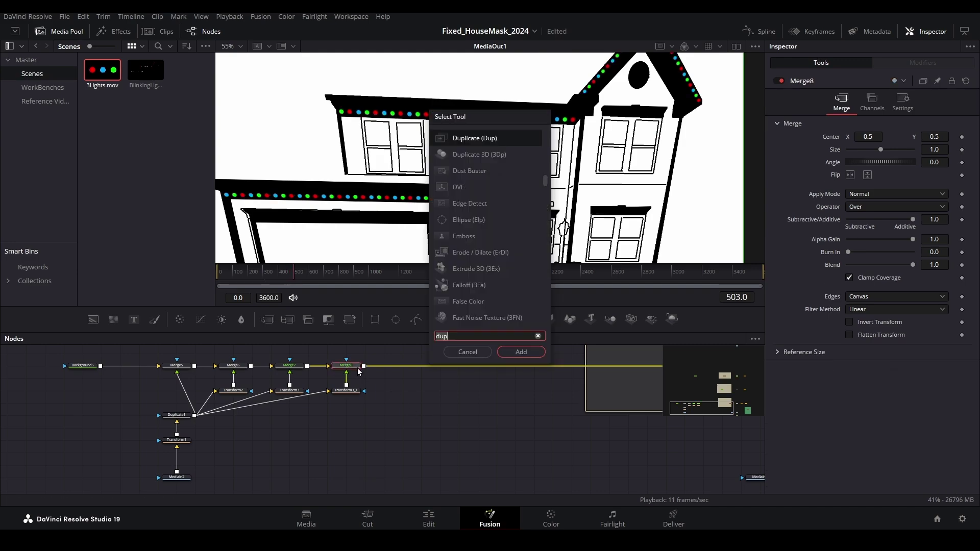
text(glow)
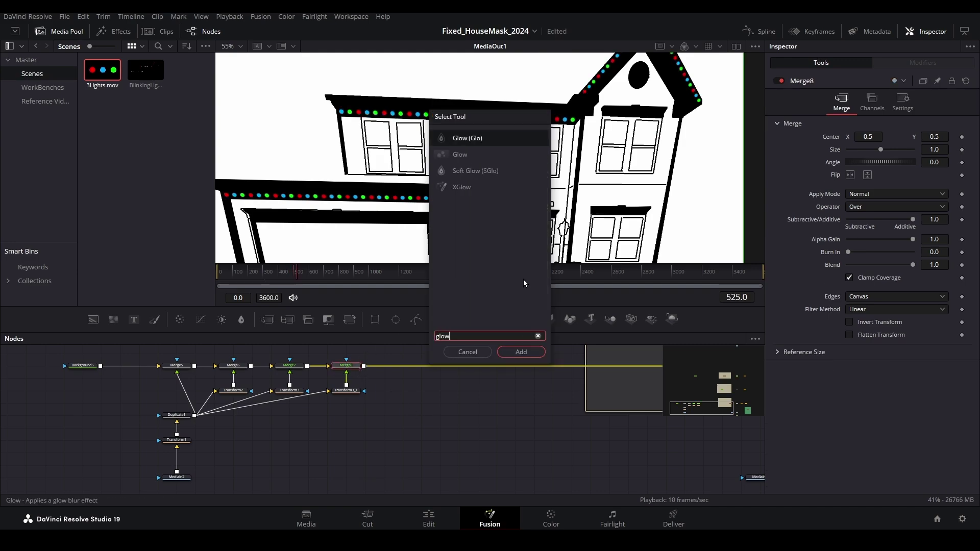
click(491, 141)
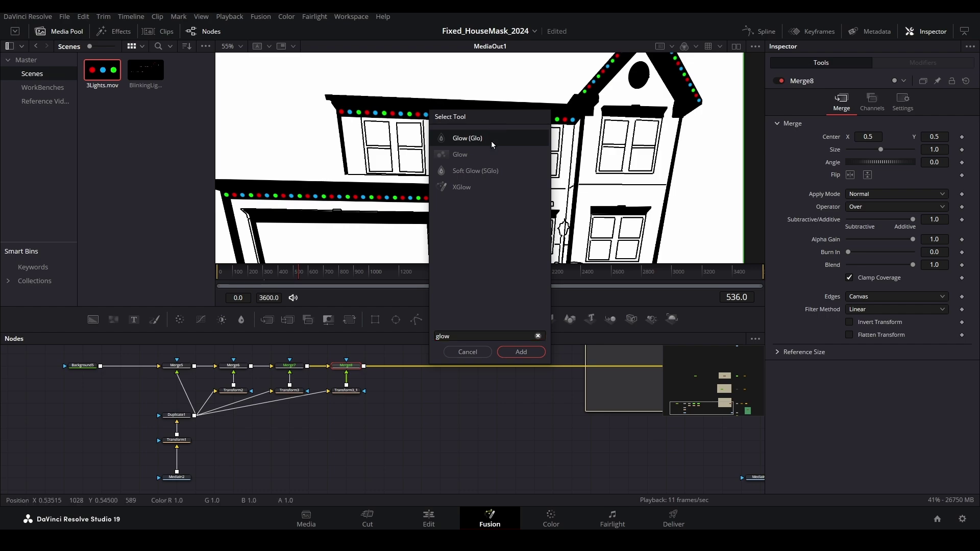
click(522, 356)
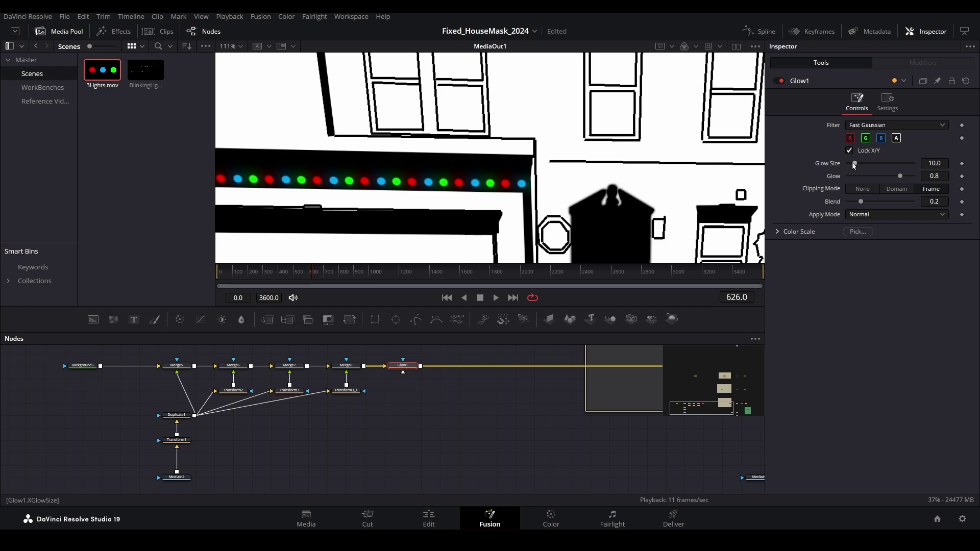
- Set the glow to Glow Size 5.5, Glow 0.882 and Blend 0.244
mouse_move(855, 164)
mouse_down()
mouse_move(868, 164)
mouse_move(847, 164)
mouse_up()
drag(702, 307, 703, 307)
drag(806, 335, 816, 335)
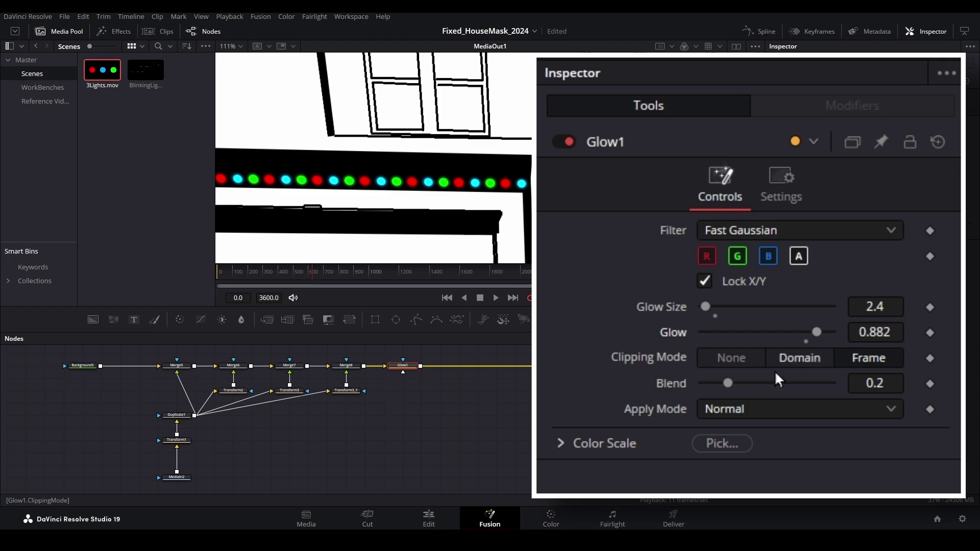
drag(729, 383, 740, 382)
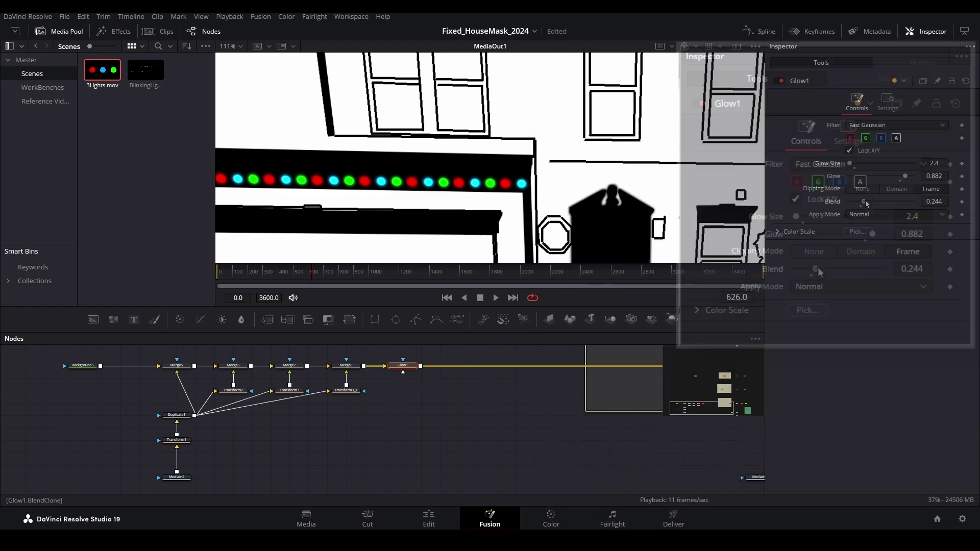
drag(853, 166, 852, 166)
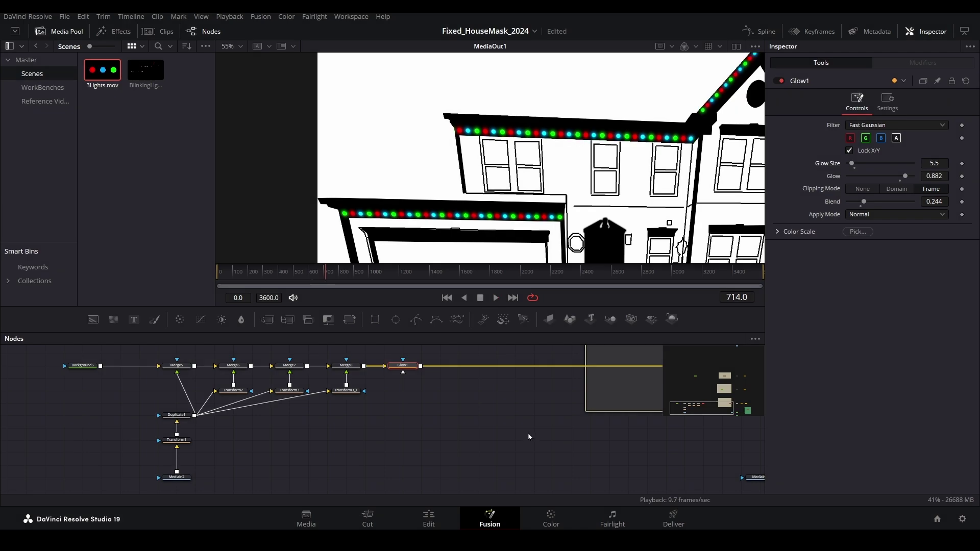
drag(528, 431, 189, 423)
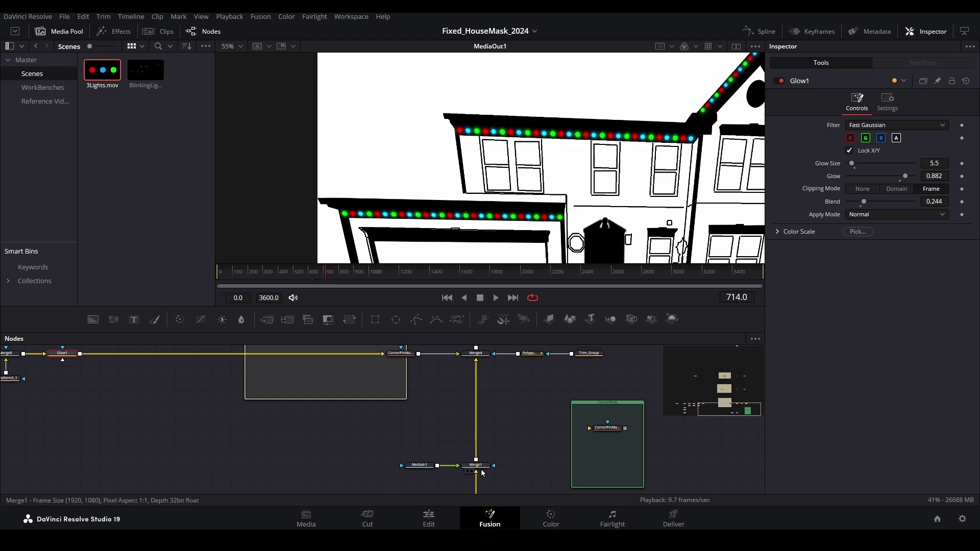
- Box-select all the blinking-light nodes, through Merge8, and group them together
click(479, 466)
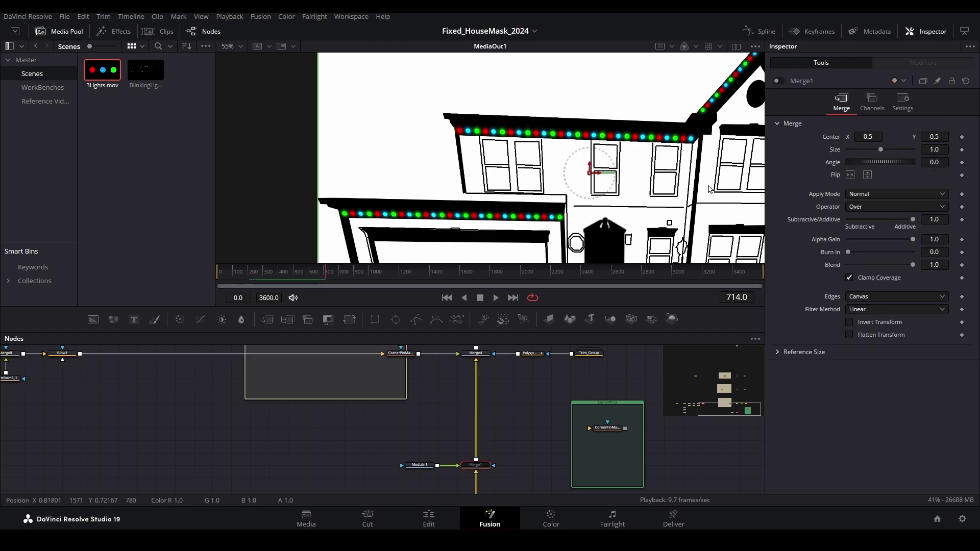
scroll(527, 192, down, 3)
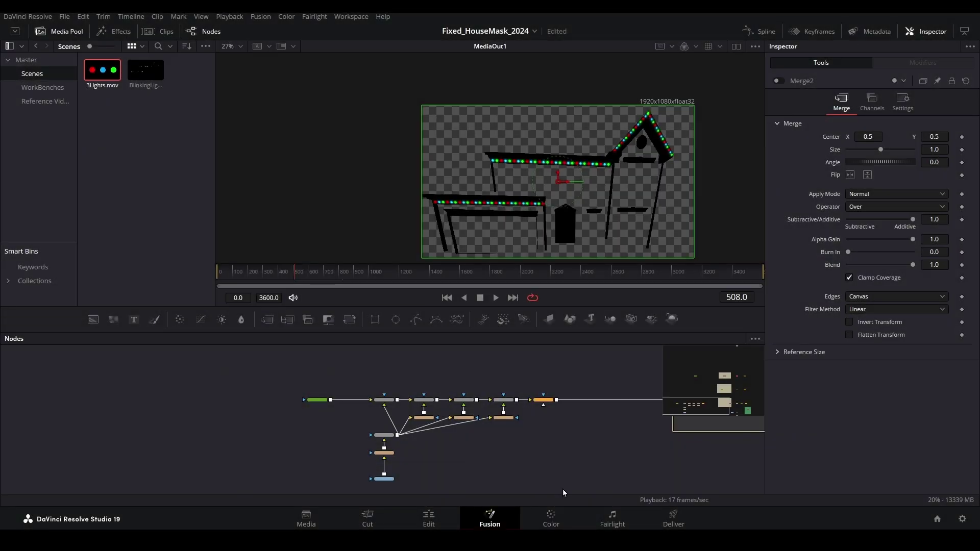
drag(563, 489, 374, 384)
scroll(511, 450, up, 2)
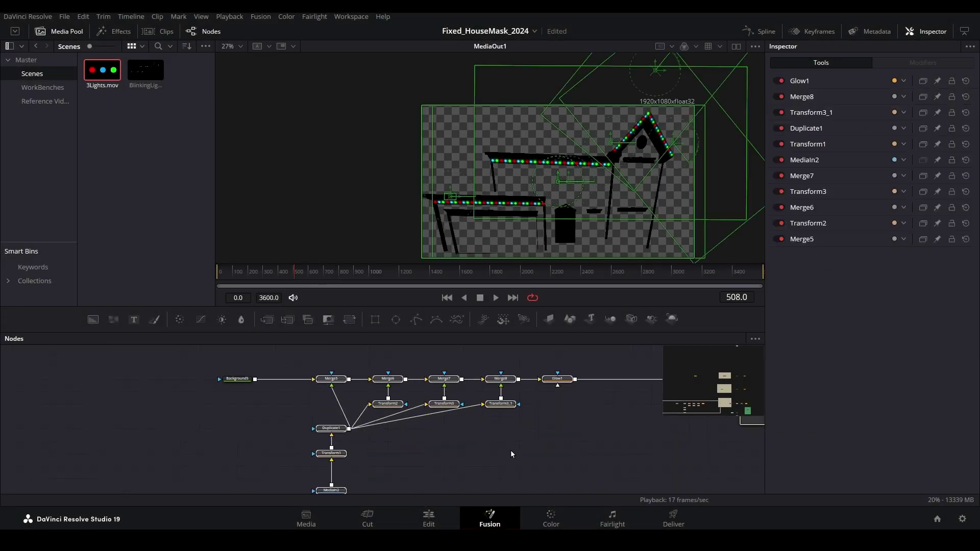
scroll(511, 450, up, 2)
click(498, 366)
right_click(507, 356)
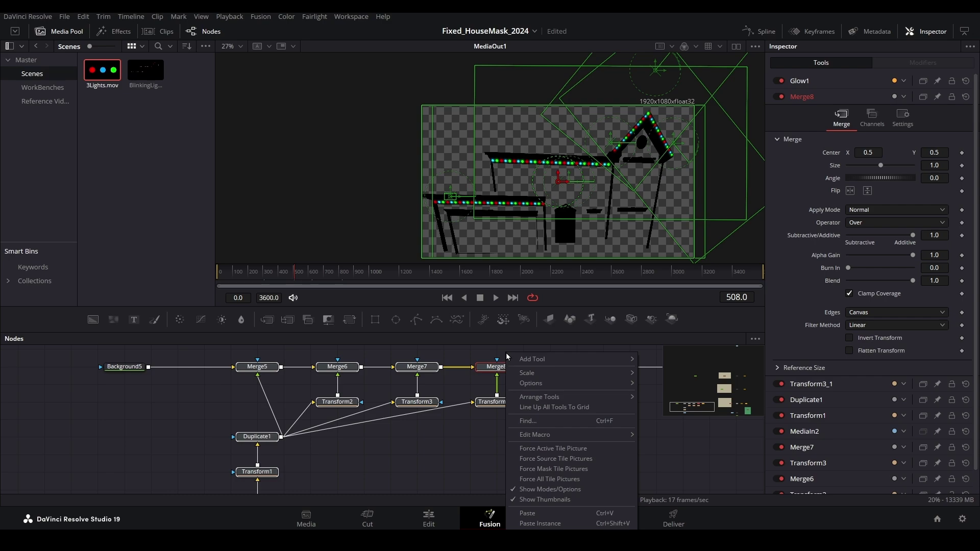
right_click(498, 368)
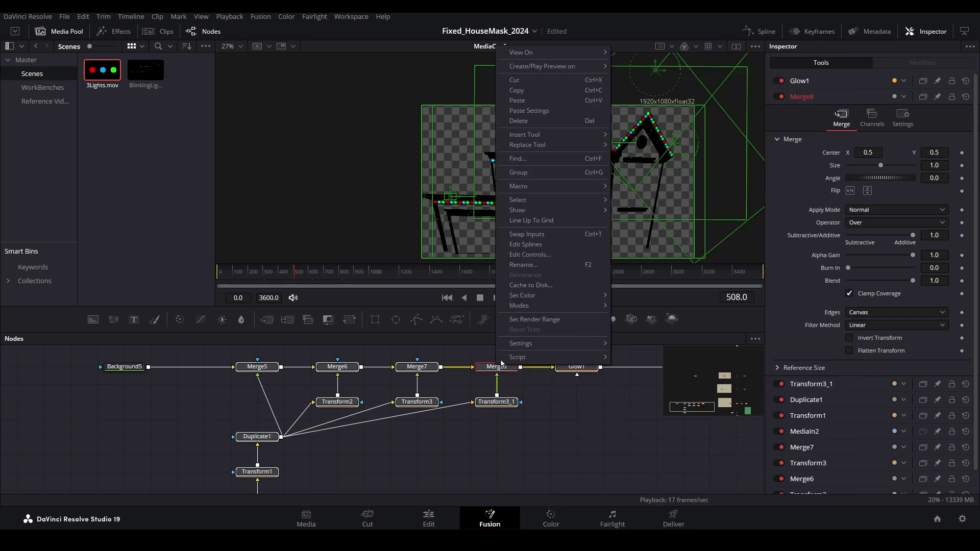
click(532, 174)
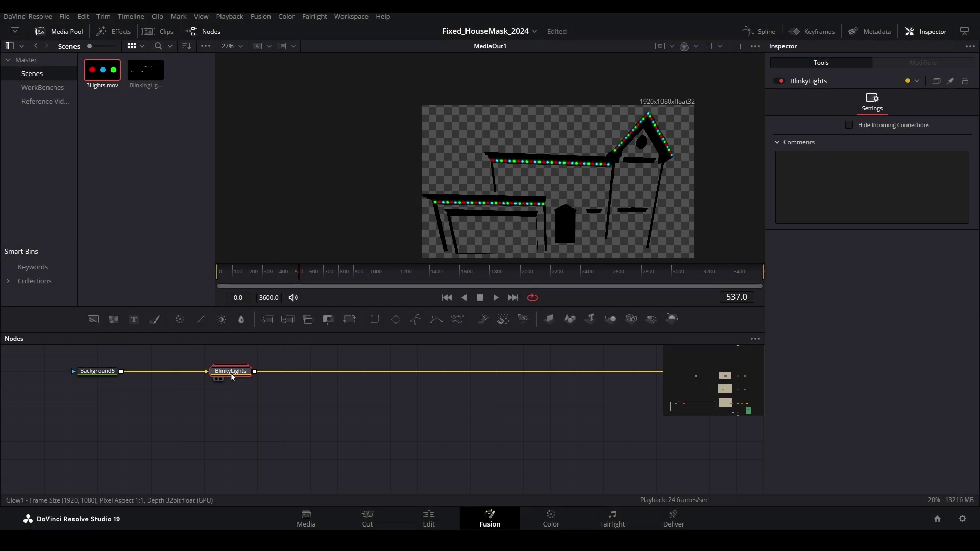
- Expand the BlinkyLights group to check its nodes, then collapse it back into one node
right_click(231, 372)
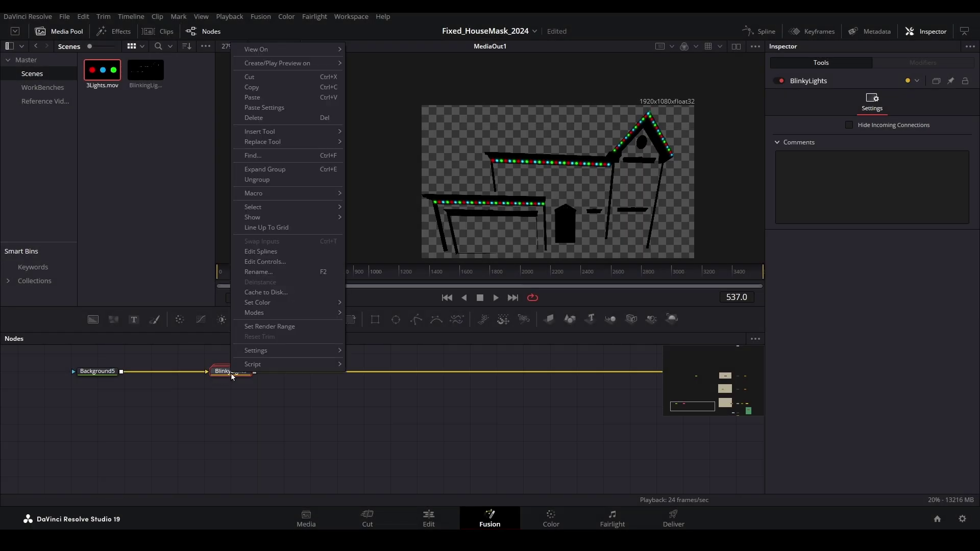
click(282, 174)
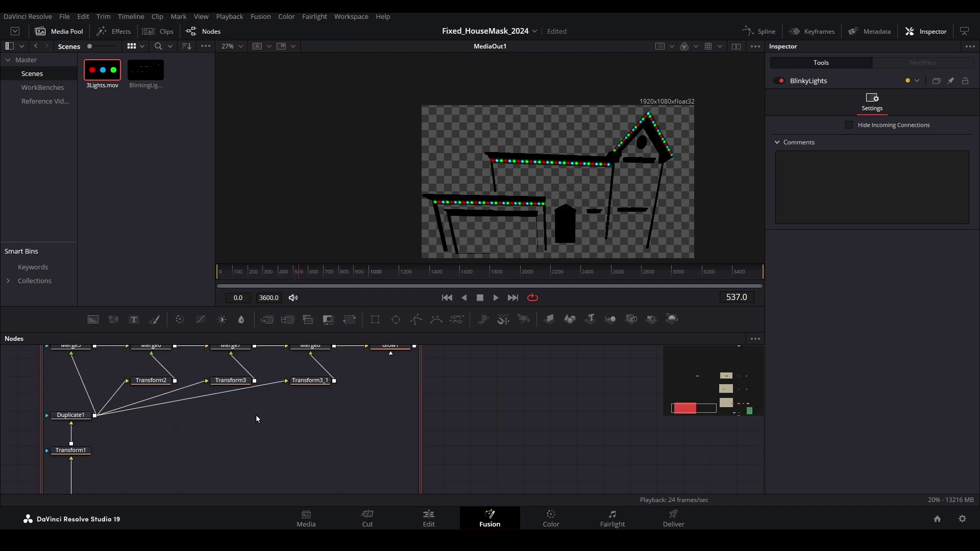
scroll(256, 415, up, 2)
right_click(274, 399)
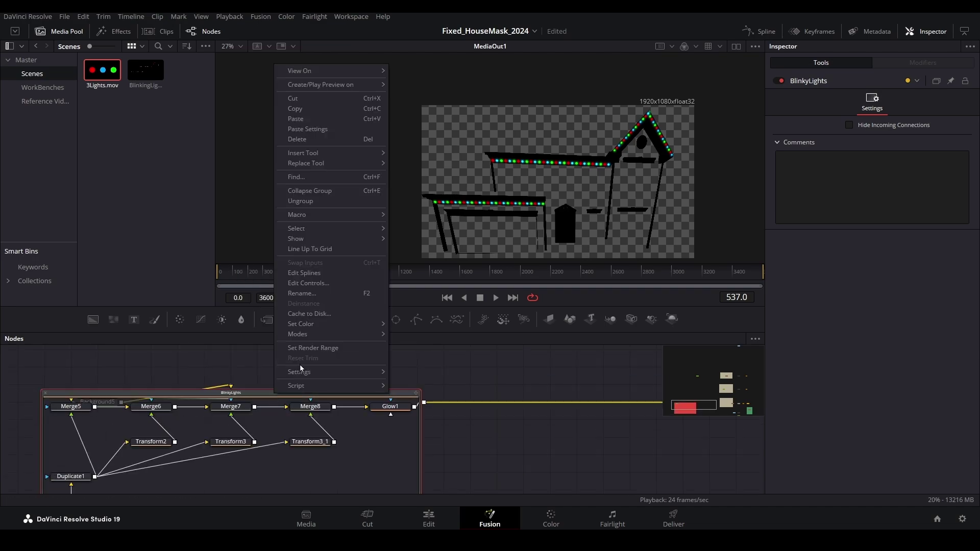
click(330, 197)
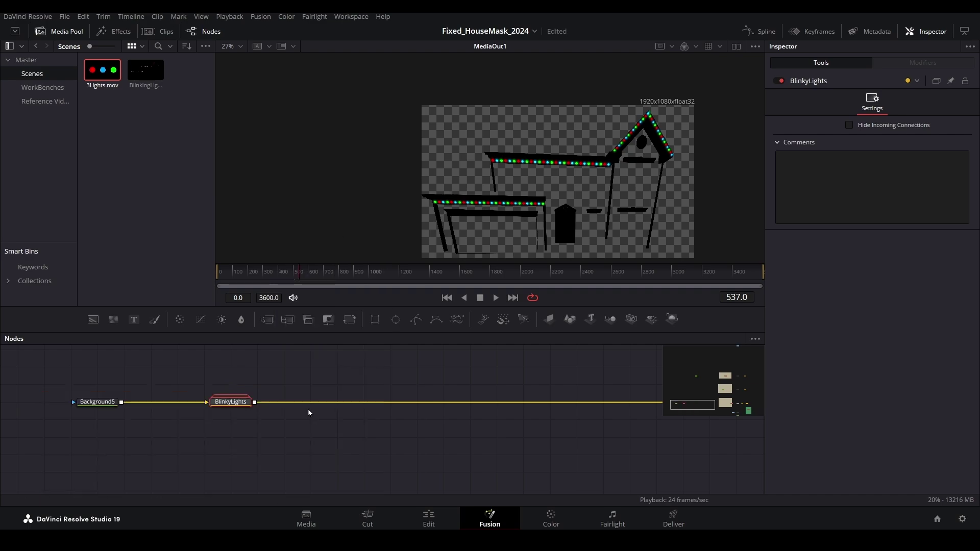